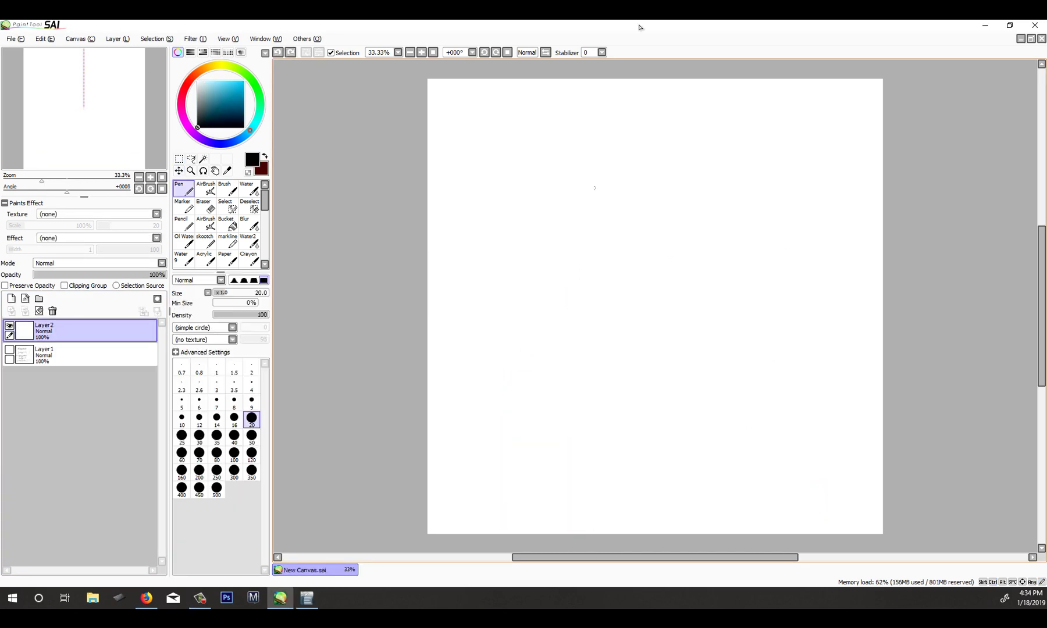
- Handwrite 'Pen' and 'mouse', then set the stabilizer to 15 and write 'mouse' again
mouse_move(520, 214)
mouse_down()
mouse_move(548, 202)
mouse_move(542, 243)
mouse_move(613, 220)
mouse_up()
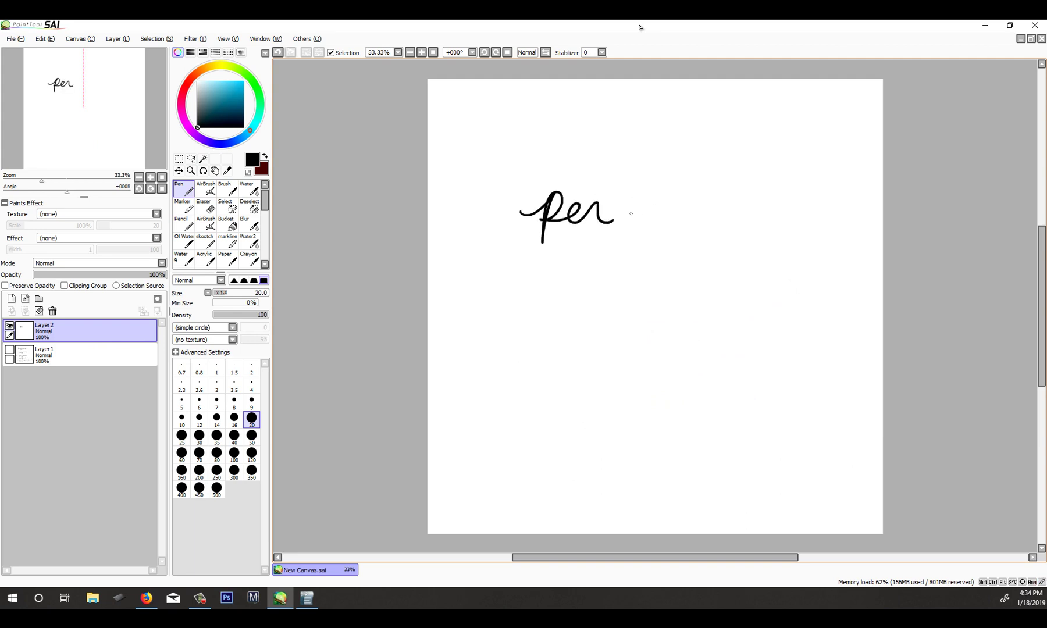
mouse_move(599, 282)
mouse_down()
mouse_move(620, 262)
mouse_move(640, 285)
mouse_move(665, 273)
mouse_move(656, 262)
mouse_move(690, 270)
mouse_move(690, 281)
mouse_move(713, 269)
mouse_move(709, 277)
mouse_move(731, 276)
mouse_up()
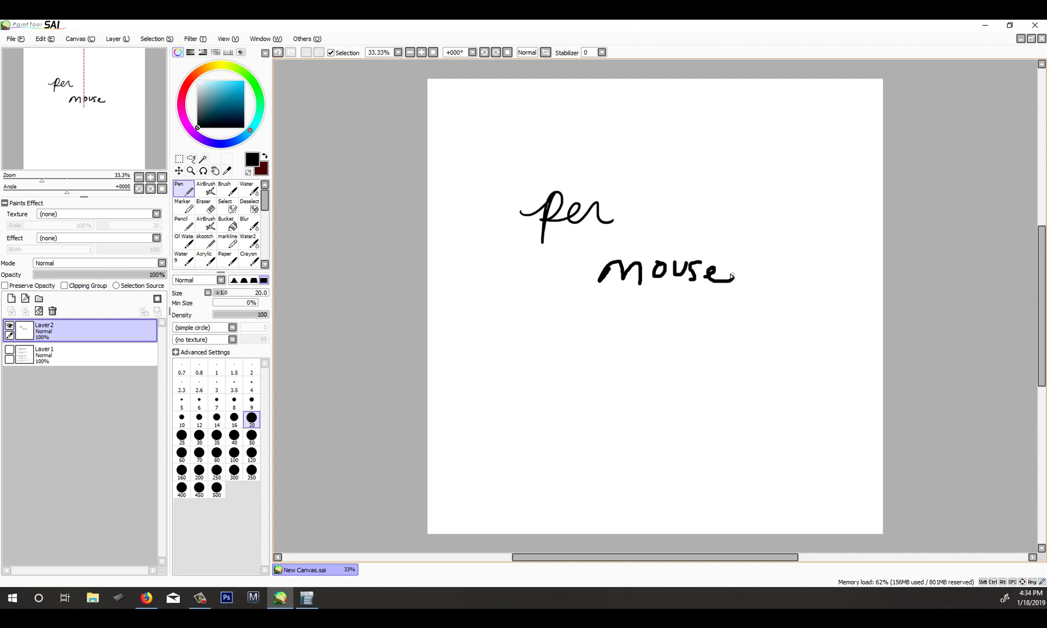
click(602, 52)
click(590, 186)
mouse_move(615, 341)
mouse_down()
mouse_move(636, 325)
mouse_move(650, 342)
mouse_up()
mouse_move(695, 308)
mouse_down()
mouse_move(678, 325)
mouse_move(701, 311)
mouse_move(734, 329)
mouse_move(716, 340)
mouse_move(748, 323)
mouse_up()
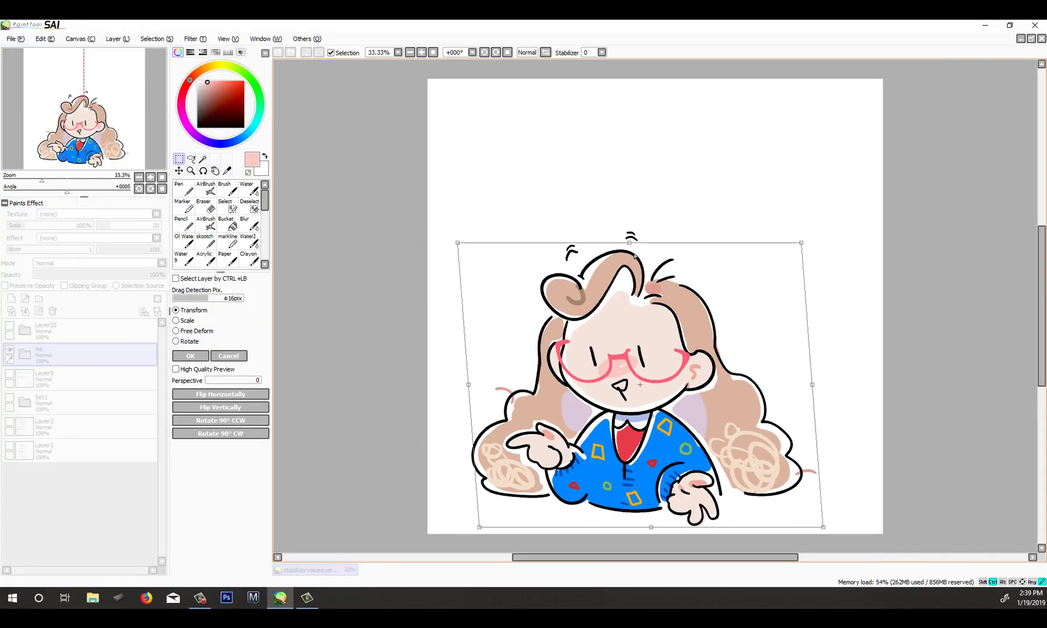
- Draw a test stroke on the canvas while viewing the G-pen's stabilization setting
mouse_move(596, 241)
mouse_down()
mouse_move(624, 255)
mouse_move(671, 237)
mouse_move(617, 237)
mouse_move(668, 187)
mouse_move(663, 175)
mouse_move(588, 201)
mouse_move(608, 195)
mouse_move(614, 227)
mouse_move(643, 259)
mouse_move(649, 242)
mouse_move(641, 244)
mouse_up()
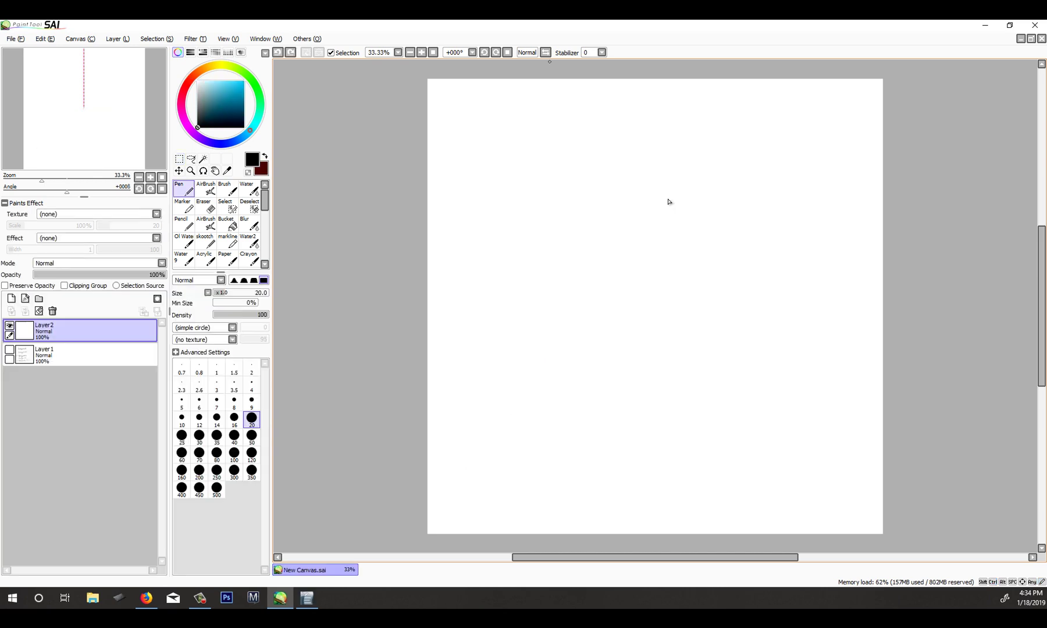
- Write 'Zero' at stabilizer 0, then try 'fifteen' at stabilizer 15 and undo it
click(602, 52)
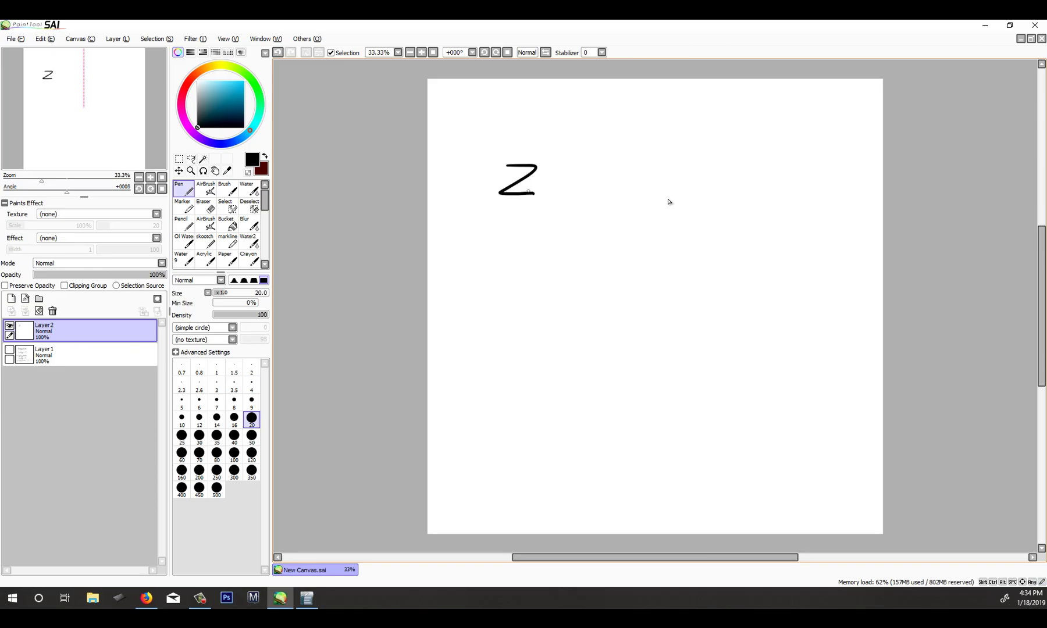
mouse_move(532, 185)
mouse_down()
mouse_move(571, 195)
mouse_move(599, 170)
mouse_up()
click(602, 52)
click(588, 185)
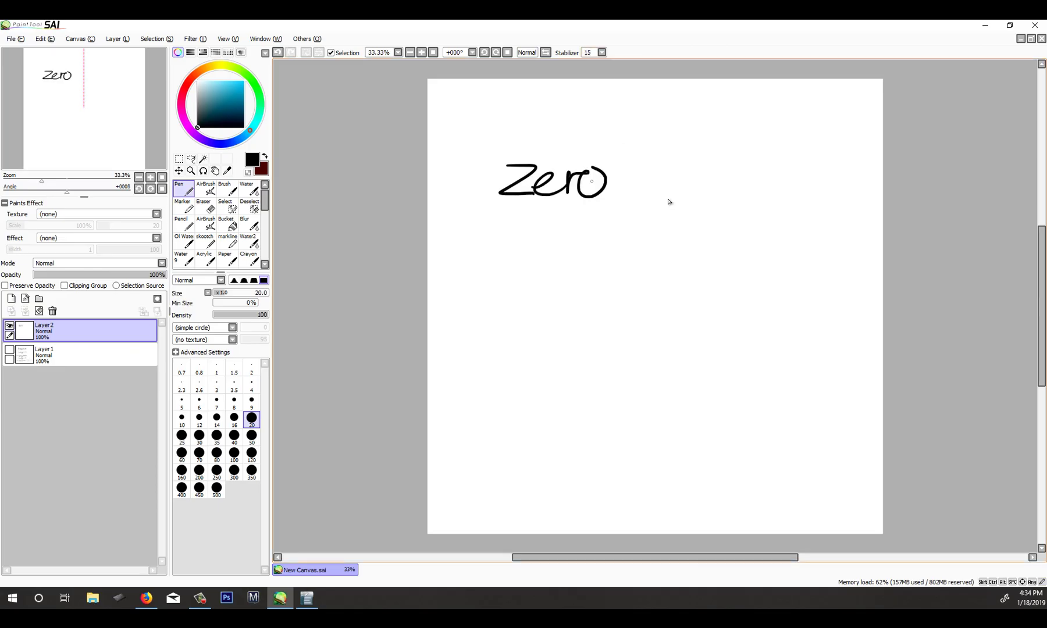
mouse_move(510, 251)
mouse_down()
mouse_move(537, 238)
mouse_move(532, 294)
mouse_up()
mouse_move(547, 262)
mouse_down()
mouse_move(552, 250)
mouse_move(599, 233)
mouse_move(615, 256)
mouse_move(698, 262)
mouse_move(714, 234)
mouse_up()
drag(511, 255, 795, 214)
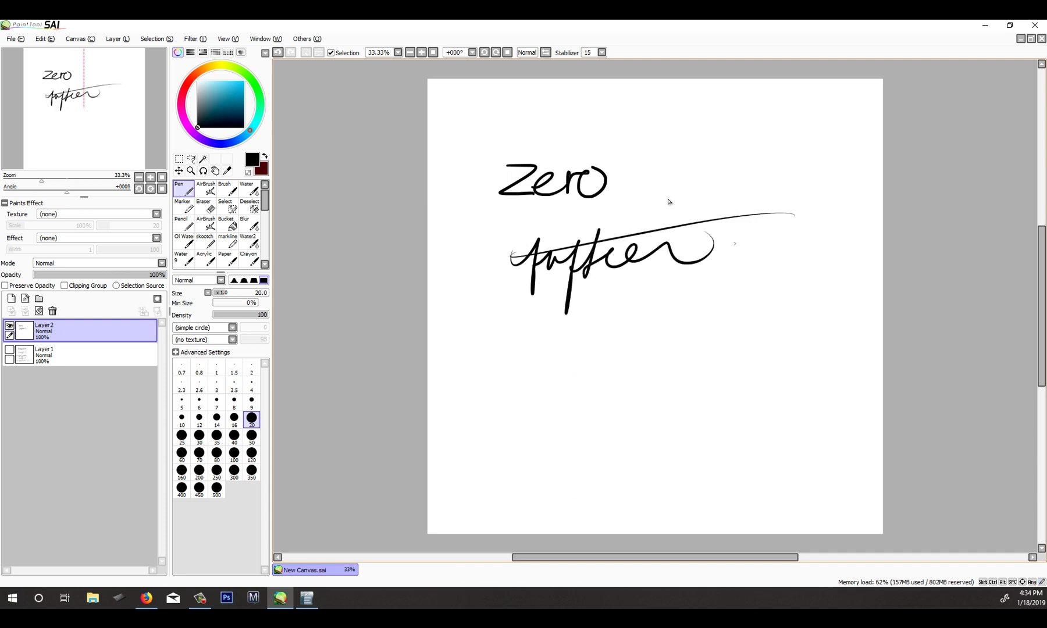
key(ctrl+z)
key(ctrl+z)
key(ctrl+z)
key(ctrl+z)
key(ctrl+z)
key(ctrl+z)
key(ctrl+z)
key(ctrl+z)
key(ctrl+z)
key(ctrl+z)
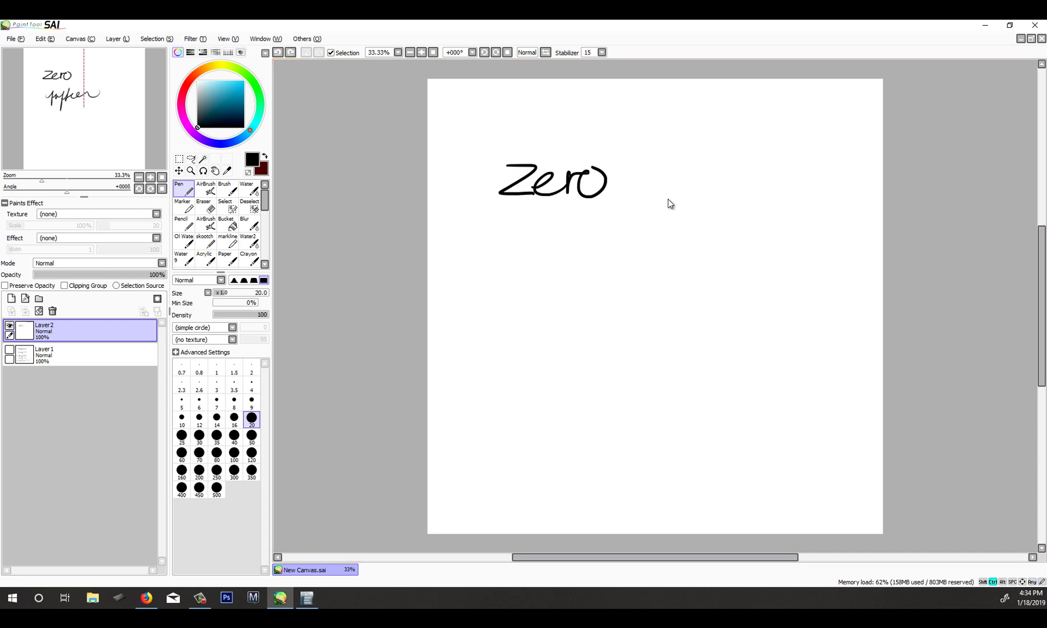
- Sketch a second head on the right with a curled eye
mouse_move(652, 169)
mouse_down()
mouse_move(645, 210)
mouse_move(677, 284)
mouse_move(741, 259)
mouse_move(745, 244)
mouse_up()
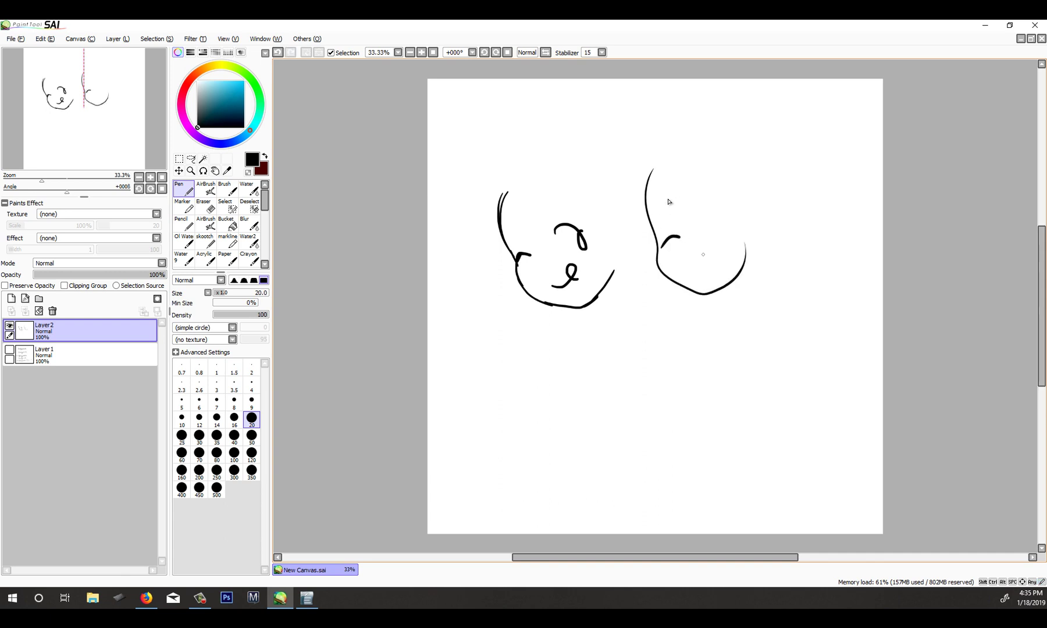
drag(690, 270, 709, 253)
drag(706, 208, 713, 215)
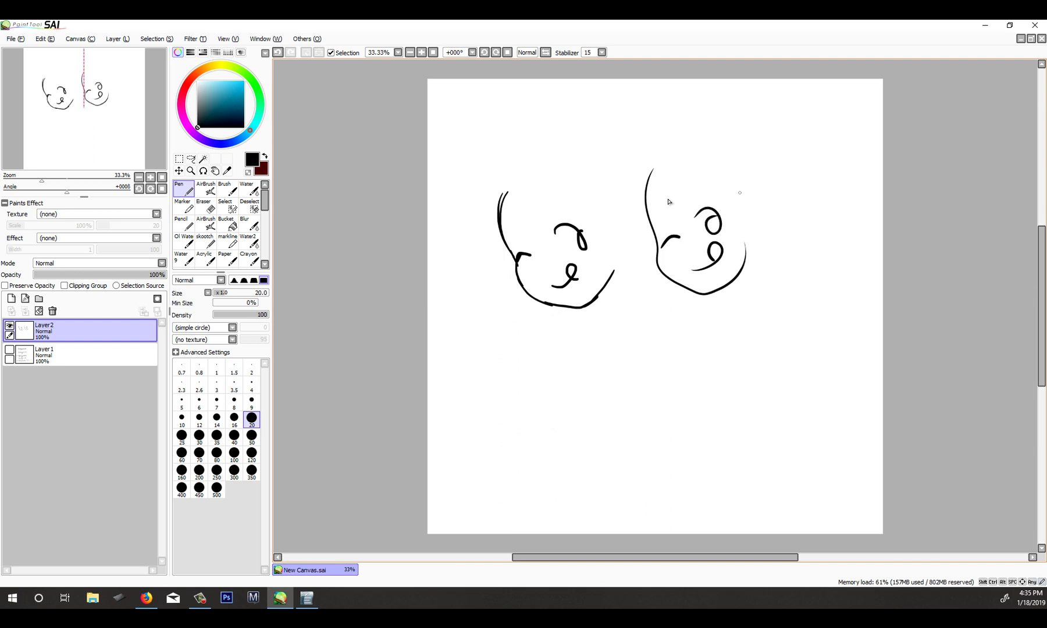
- Reset the stabilizer to 0, clear the head sketches, and write hello again on the 0: row
click(590, 52)
click(588, 62)
key(Delete)
mouse_move(675, 158)
mouse_down()
mouse_move(670, 195)
mouse_move(702, 192)
mouse_up()
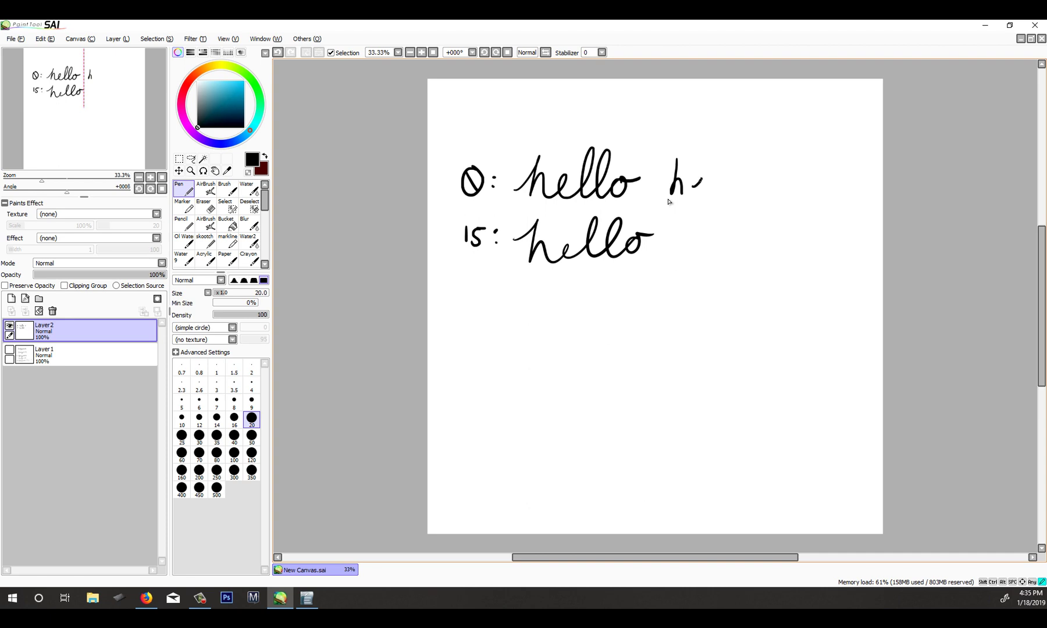
mouse_move(717, 156)
mouse_down()
mouse_move(713, 191)
mouse_move(746, 175)
mouse_up()
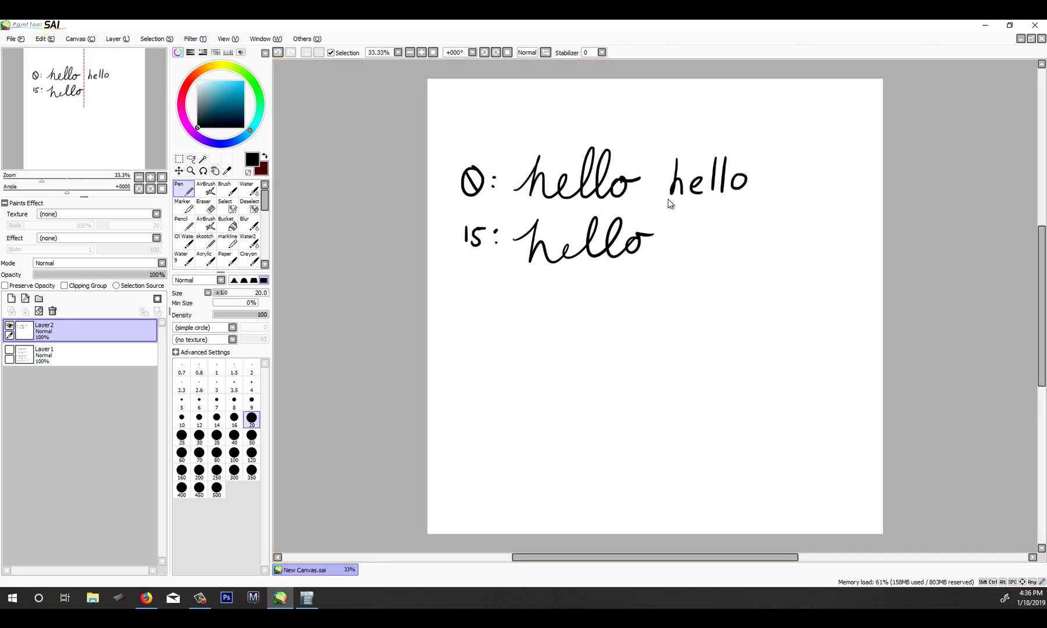
- Set the stabilizer to 15 and write hello on the 15: row
click(601, 53)
click(589, 185)
mouse_move(676, 218)
mouse_down()
mouse_move(669, 244)
mouse_move(686, 245)
mouse_up()
drag(688, 240, 708, 244)
mouse_move(720, 219)
mouse_down()
mouse_move(712, 243)
mouse_move(741, 225)
mouse_up()
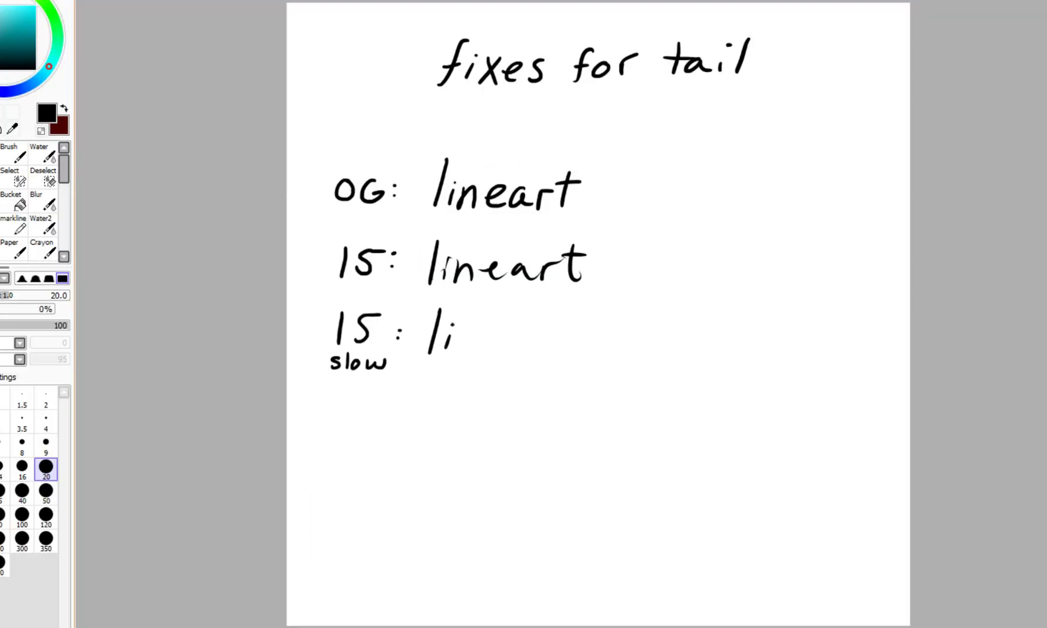
- Write 'lineart' on the slow row, undoing and redrawing letters
drag(463, 349, 506, 349)
key(ctrl+z)
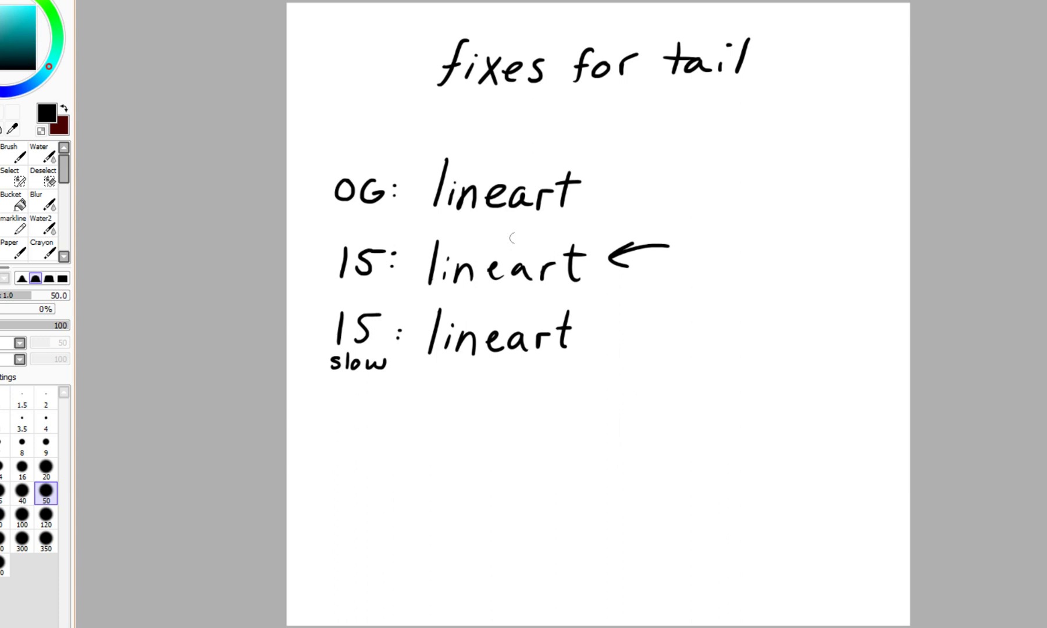
drag(535, 269, 540, 285)
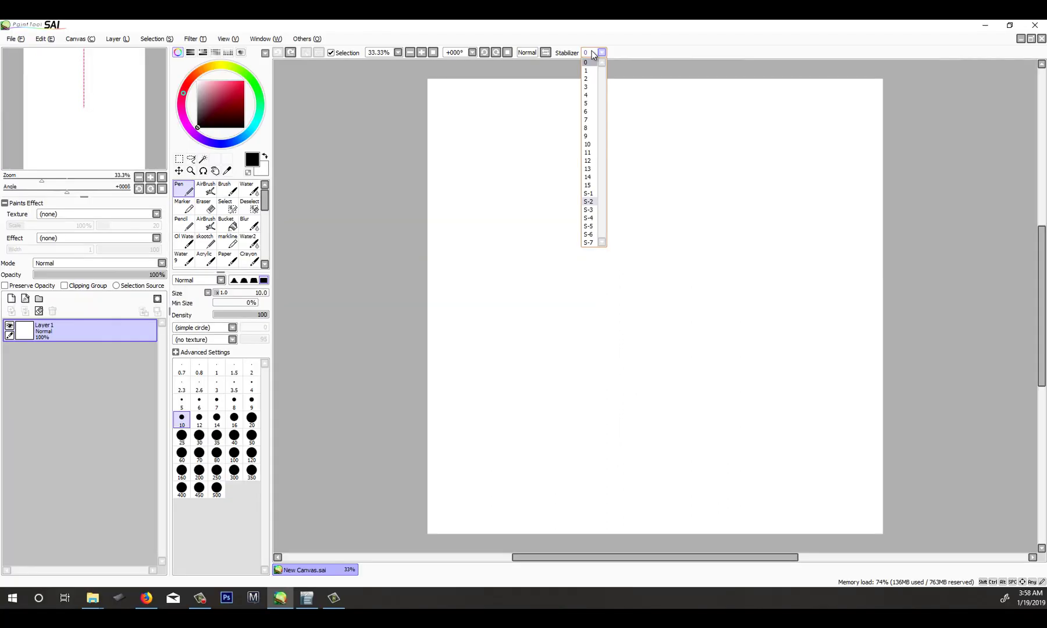
- Choose the S-6 stabilizer and handwrite an S: label with the number words one to five
key(Up)
key(Down)
key(Down)
key(Down)
key(Down)
key(Down)
key(Down)
key(Up)
key(Up)
key(Up)
key(Up)
key(Up)
key(Up)
key(Down)
key(Down)
key(Down)
key(Down)
key(Down)
key(Down)
key(Up)
key(Up)
key(Up)
key(Up)
key(Up)
key(Up)
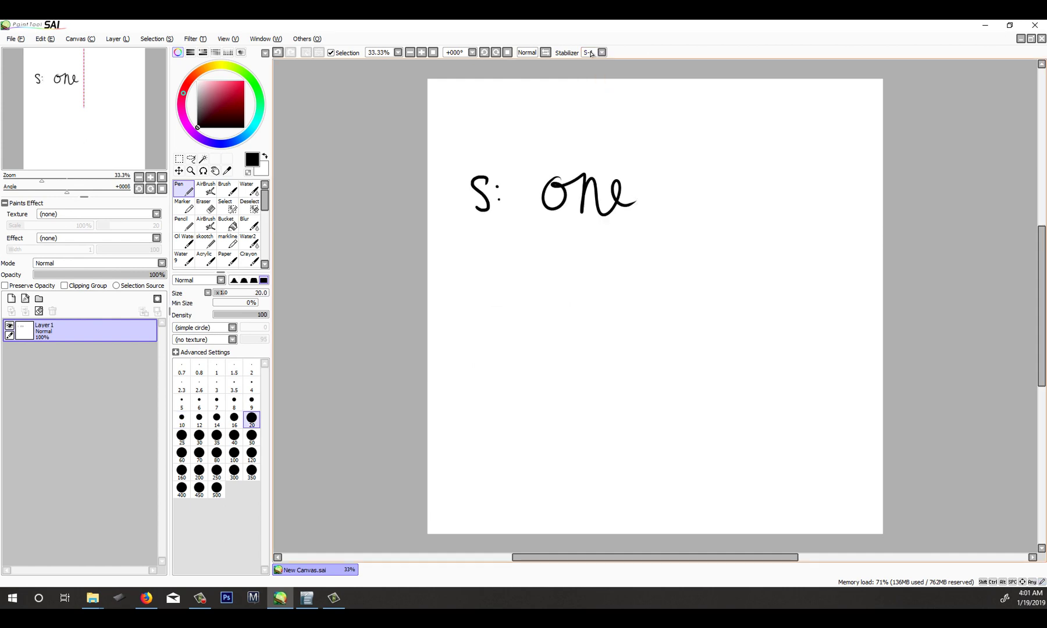
drag(544, 273, 661, 237)
mouse_move(542, 346)
mouse_down()
mouse_move(626, 329)
mouse_move(668, 334)
mouse_up()
drag(541, 393, 658, 381)
mouse_move(549, 465)
mouse_down()
mouse_move(627, 459)
mouse_move(645, 468)
mouse_up()
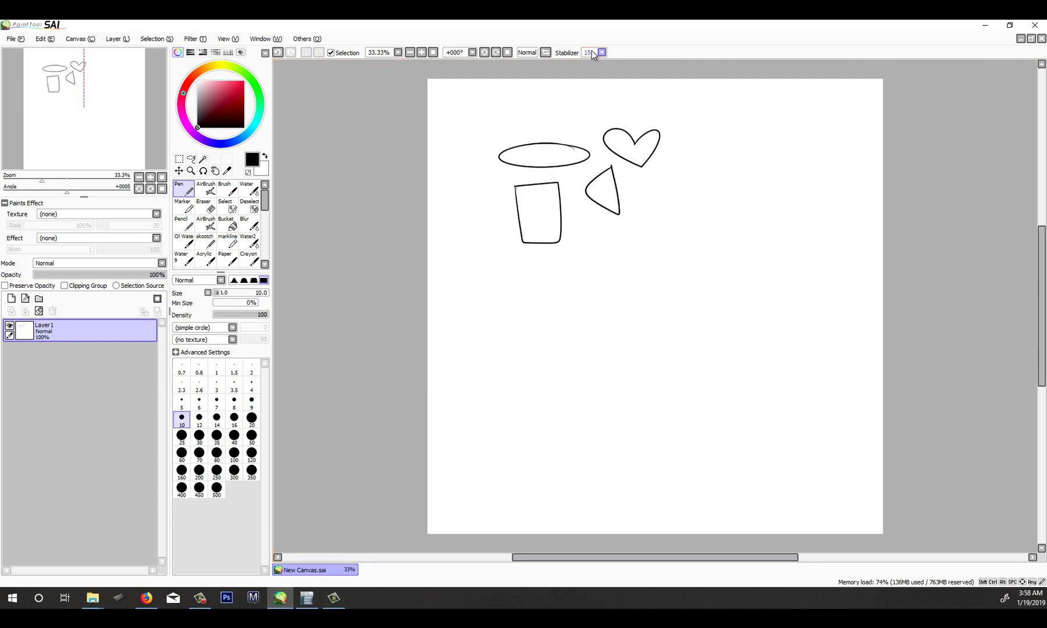
- Switch to stabilizer S-2 and draw an ellipse, a four-sided shape and a curved angle
click(591, 52)
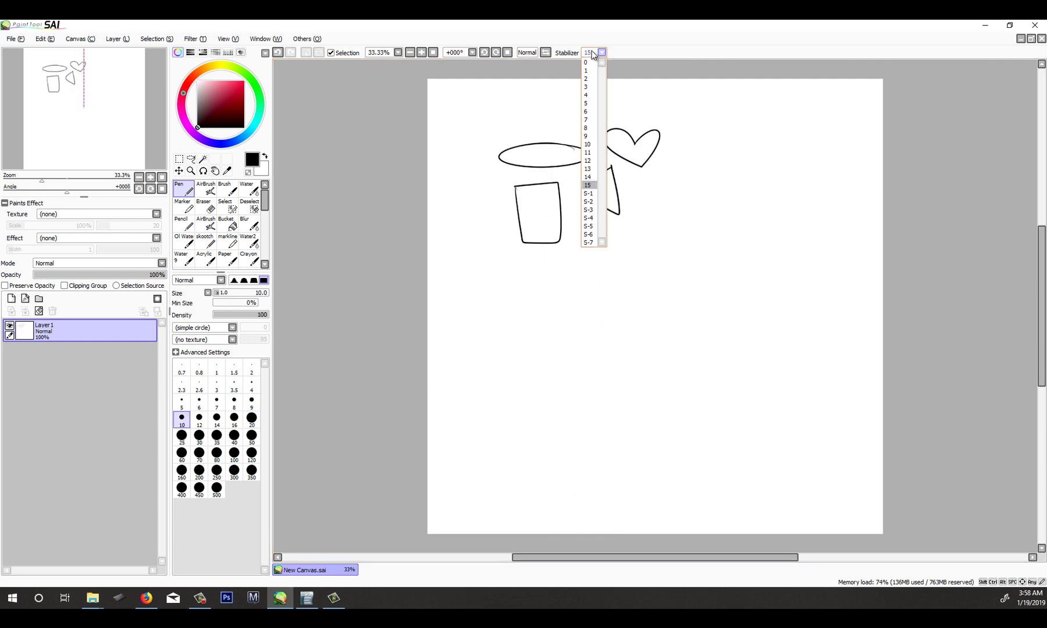
key(Down)
key(Down)
key(Down)
key(Down)
key(Down)
key(Up)
key(Up)
key(Up)
key(Up)
key(Up)
key(Return)
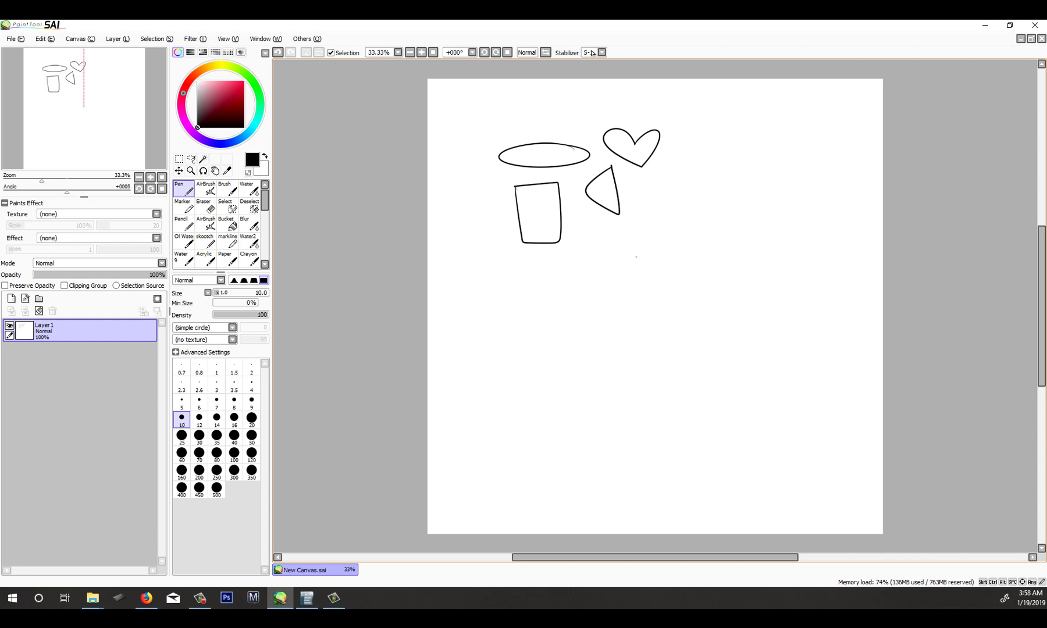
mouse_move(645, 255)
mouse_down()
mouse_move(648, 279)
mouse_move(635, 257)
mouse_up()
key(ctrl+z)
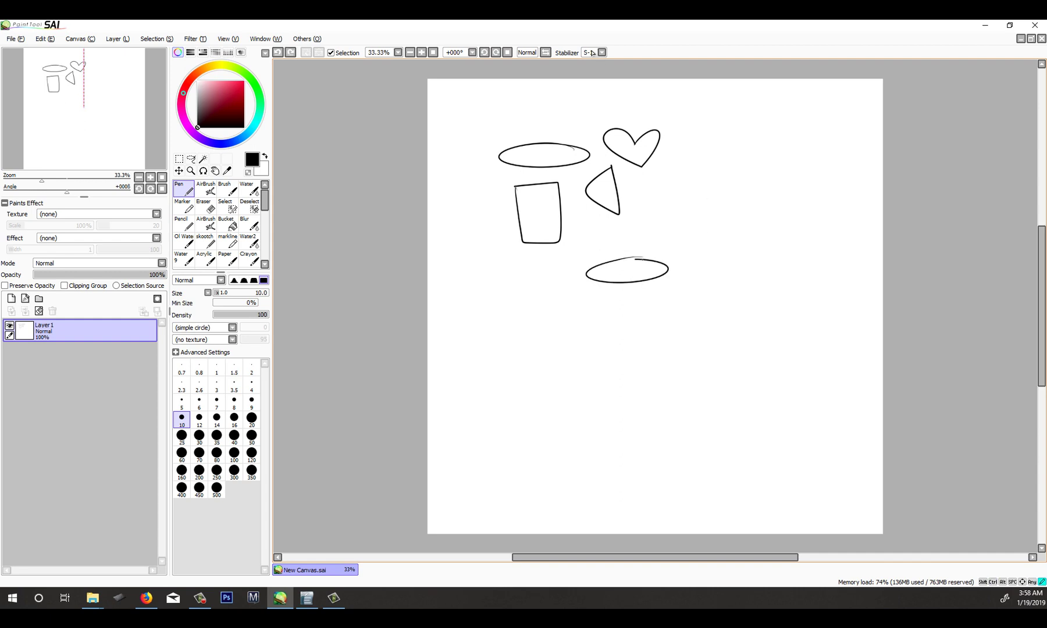
mouse_move(614, 361)
mouse_down()
mouse_move(648, 303)
mouse_move(654, 354)
mouse_move(614, 362)
mouse_up()
drag(697, 302, 709, 343)
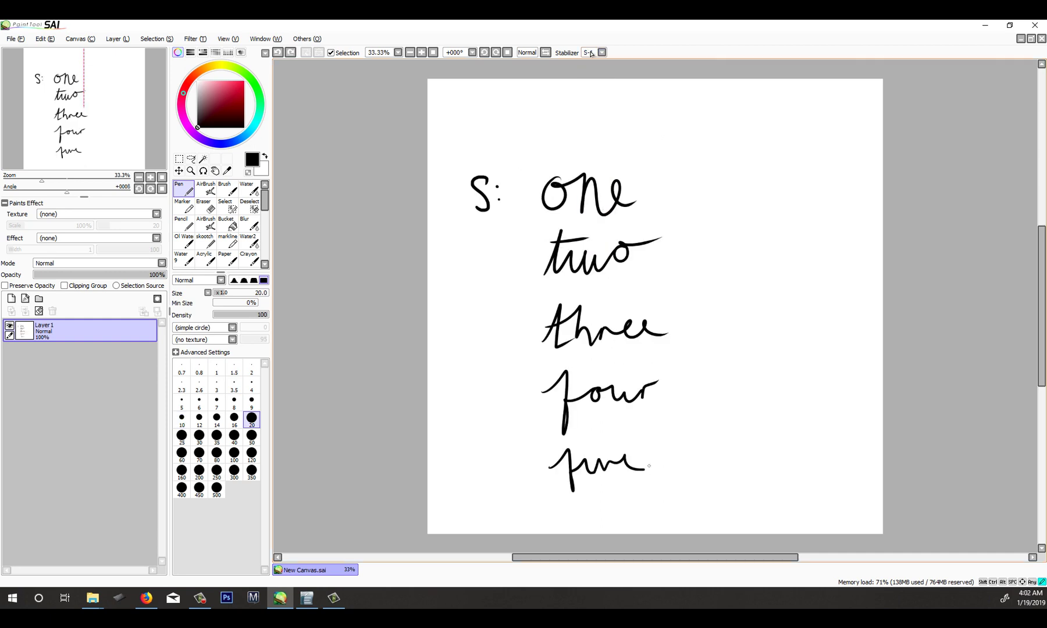
- Draw a looping spiral from five up toward three, redoing the first attempt
mouse_move(649, 465)
mouse_down()
mouse_move(675, 442)
mouse_move(735, 428)
mouse_move(792, 374)
mouse_move(792, 354)
mouse_move(747, 371)
mouse_move(724, 401)
mouse_up()
key(ctrl+z)
mouse_move(652, 466)
mouse_down()
mouse_move(811, 401)
mouse_move(826, 314)
mouse_up()
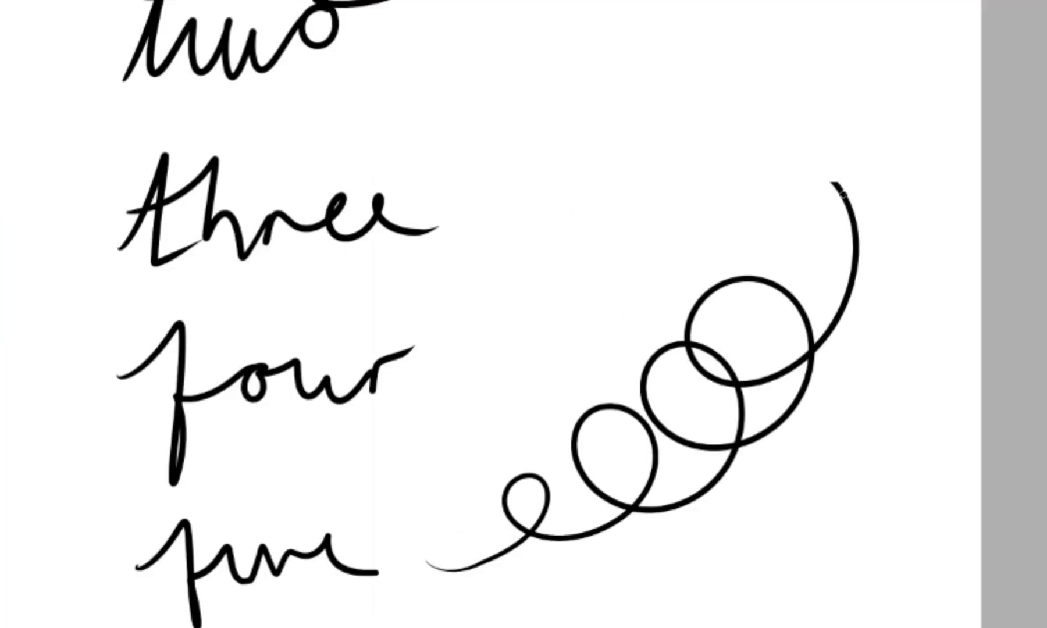
drag(840, 195, 549, 191)
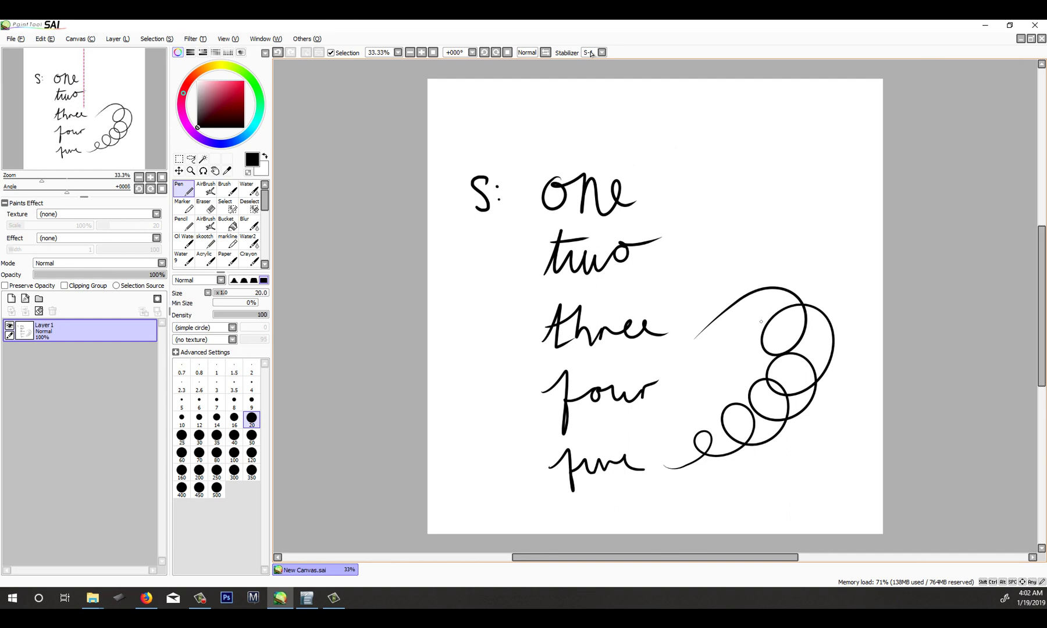
- Draw a looping scribble right of one and a star scribble at the upper right
mouse_move(711, 246)
mouse_down()
mouse_move(750, 230)
mouse_move(760, 148)
mouse_move(684, 248)
mouse_up()
mouse_move(798, 153)
mouse_down()
mouse_move(812, 224)
mouse_move(840, 162)
mouse_up()
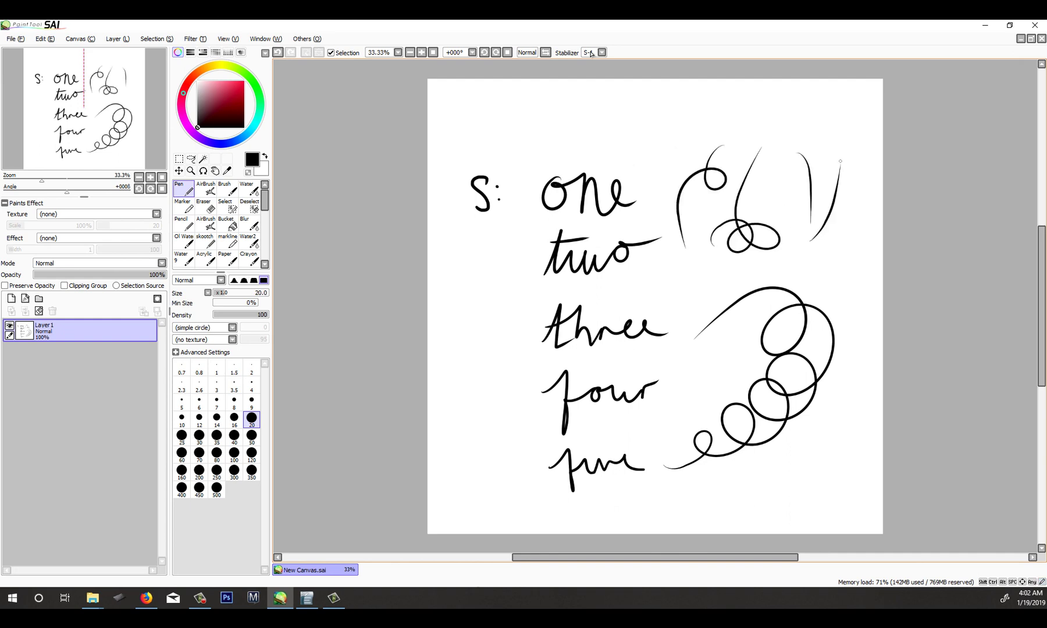
drag(849, 203, 801, 272)
drag(774, 204, 827, 219)
drag(774, 184, 834, 196)
drag(815, 150, 758, 202)
drag(773, 155, 834, 200)
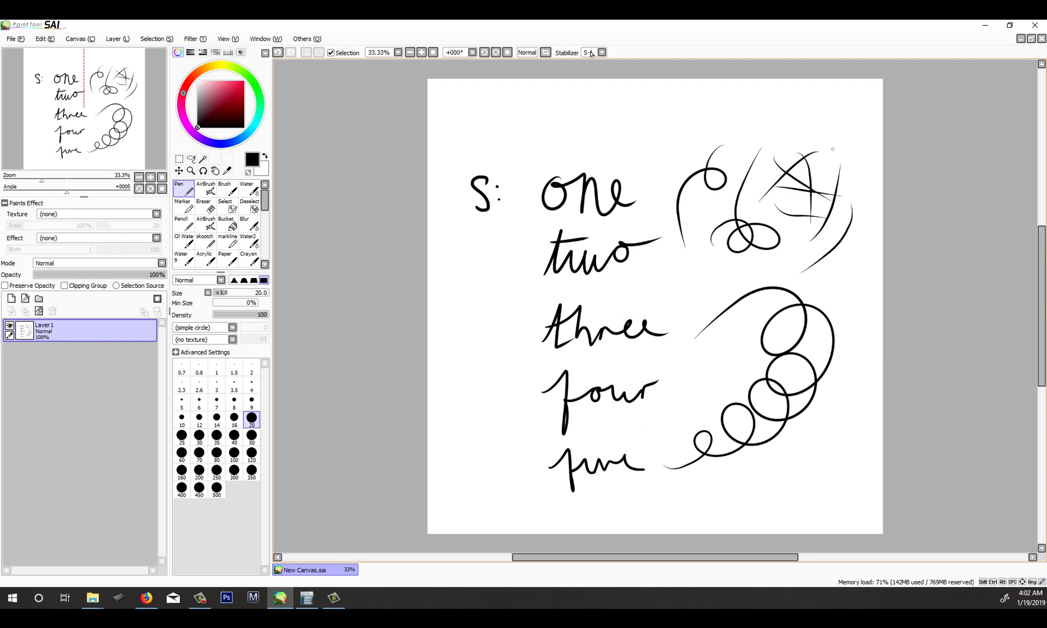
drag(823, 152, 771, 201)
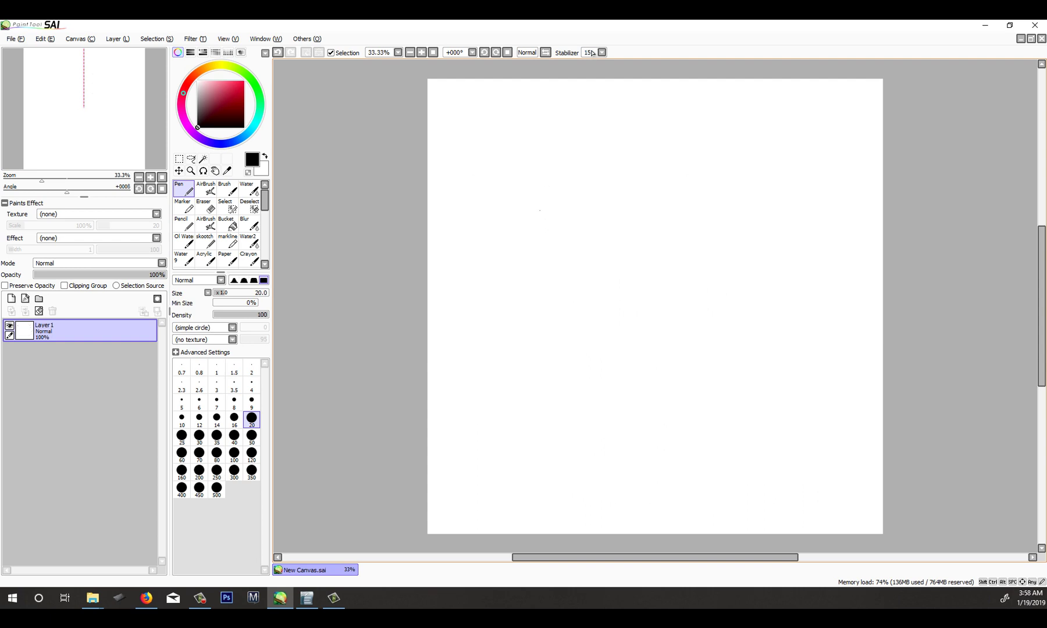
- Write 'tail', switch to an S stabilizer setting, and write 'no tail' below it
mouse_move(550, 178)
mouse_down()
mouse_move(536, 237)
mouse_move(576, 218)
mouse_up()
drag(599, 181, 596, 221)
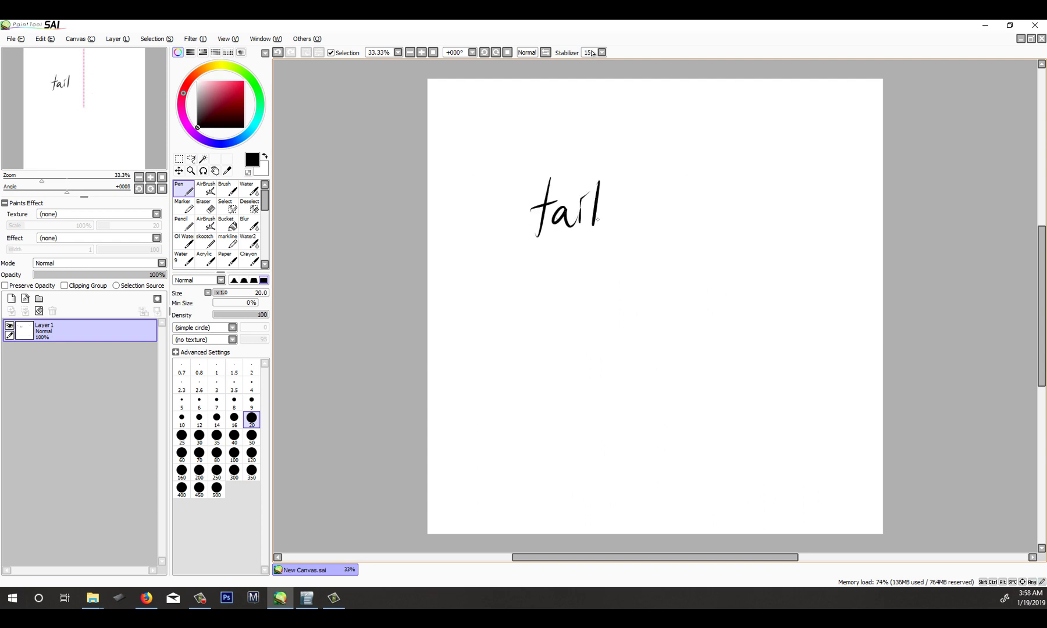
click(593, 54)
key(Down)
key(Return)
mouse_move(536, 269)
mouse_down()
mouse_move(547, 293)
mouse_move(568, 270)
mouse_move(590, 292)
mouse_move(610, 269)
mouse_up()
mouse_move(622, 271)
mouse_down()
mouse_move(611, 275)
mouse_move(631, 289)
mouse_up()
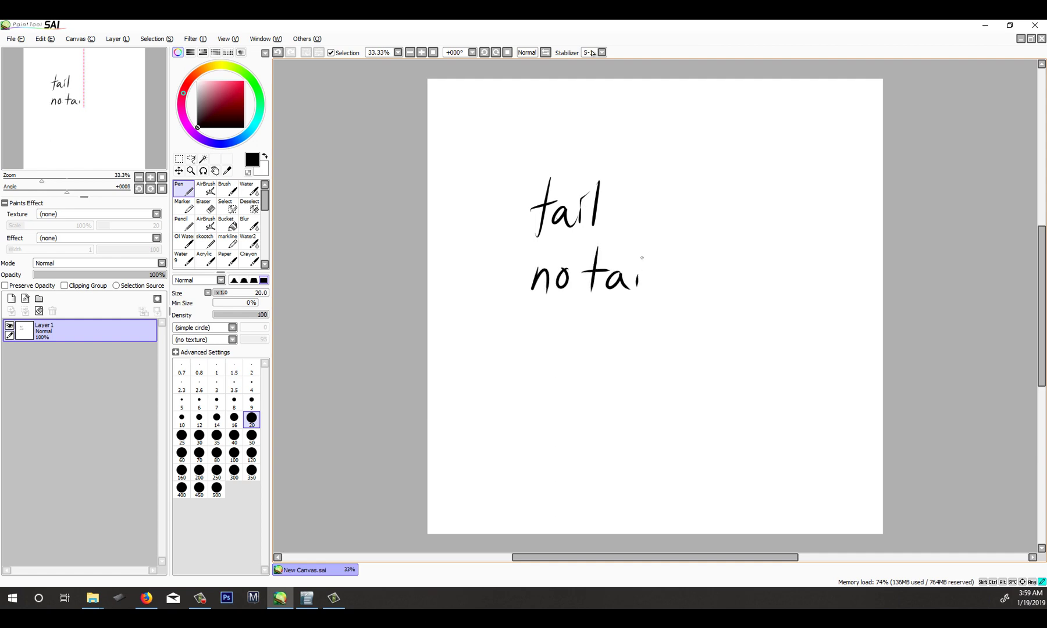
drag(656, 251, 648, 289)
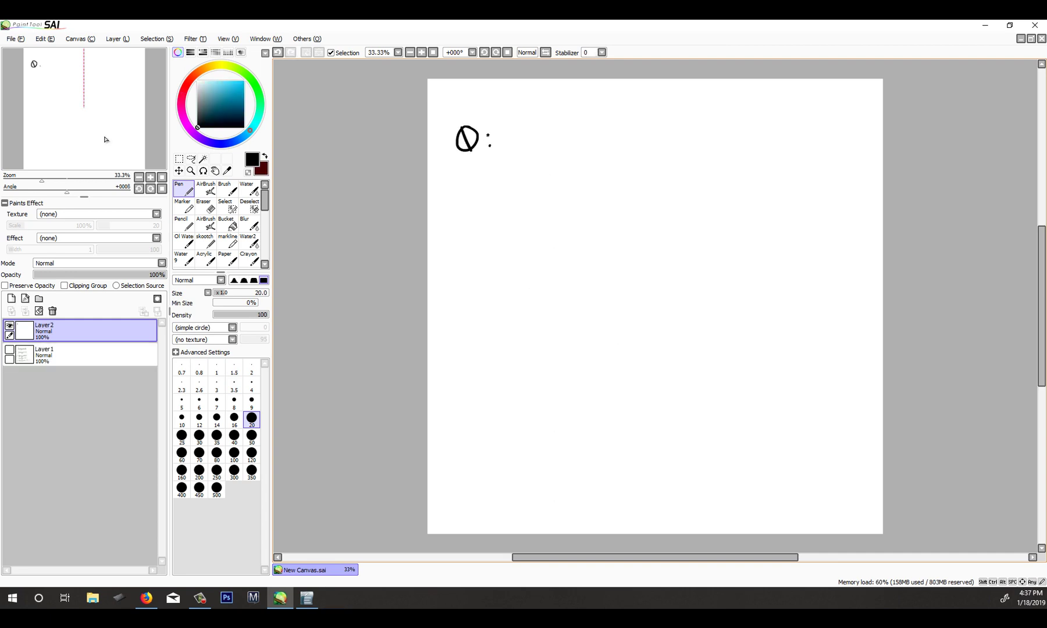
- Handwrite kittycouch after the Ø: label at stabilizer 0
drag(513, 122, 511, 154)
mouse_move(524, 131)
mouse_down()
mouse_move(513, 141)
mouse_move(528, 152)
mouse_up()
mouse_move(539, 140)
mouse_down()
mouse_move(538, 153)
mouse_move(545, 129)
mouse_move(569, 153)
mouse_move(566, 142)
mouse_up()
mouse_move(576, 127)
mouse_down()
mouse_move(587, 155)
mouse_move(585, 143)
mouse_up()
mouse_move(590, 140)
mouse_down()
mouse_move(606, 139)
mouse_move(579, 170)
mouse_up()
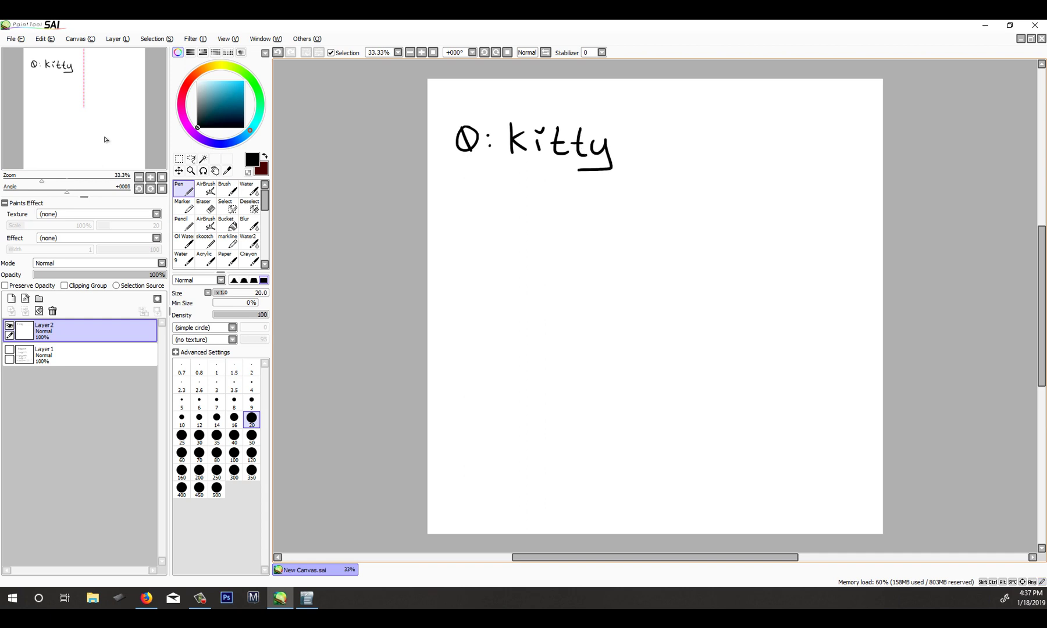
drag(631, 136, 629, 150)
mouse_move(640, 134)
mouse_down()
mouse_move(634, 146)
mouse_move(640, 135)
mouse_up()
mouse_move(649, 134)
mouse_down()
mouse_move(664, 148)
mouse_move(708, 152)
mouse_up()
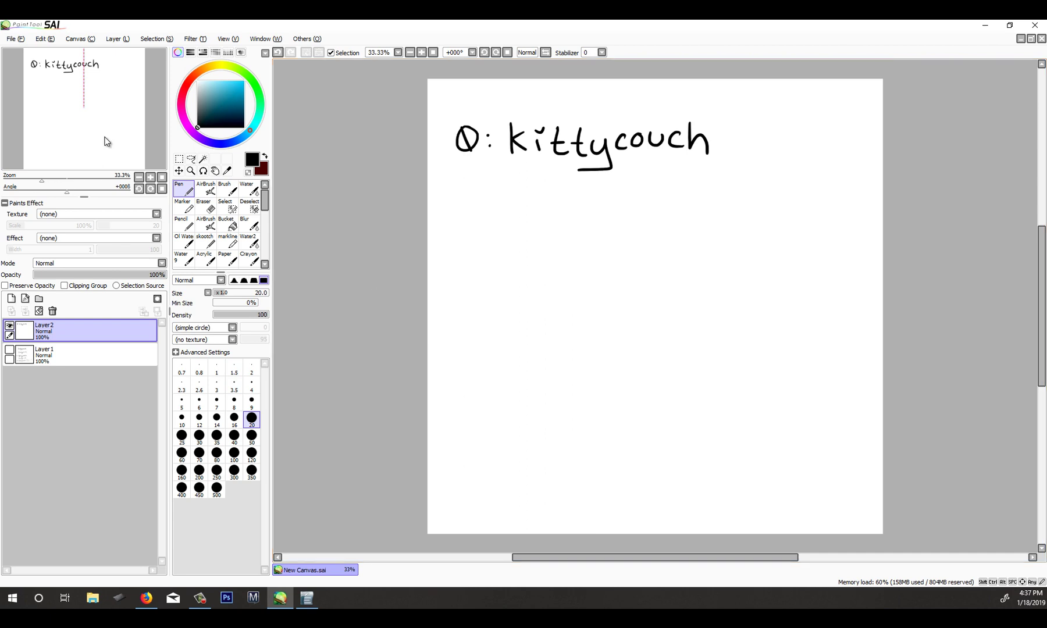
- Label the next row 15: and set the stabilizer strength to 15
drag(458, 192, 459, 219)
drag(483, 192, 466, 218)
click(491, 201)
click(490, 213)
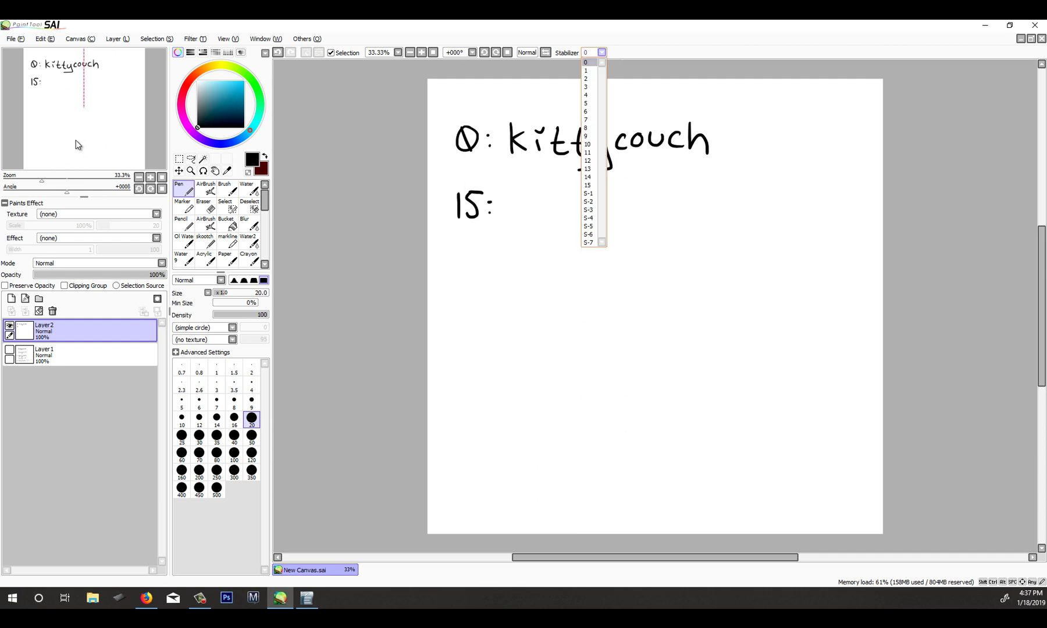
key(1)
key(5)
key(Return)
- Write kittycouch at normal speed on the 15: row
drag(514, 188, 515, 217)
mouse_move(528, 196)
mouse_down()
mouse_move(516, 204)
mouse_move(533, 215)
mouse_up()
mouse_move(536, 200)
mouse_down()
mouse_move(537, 214)
mouse_move(545, 189)
mouse_up()
drag(552, 194, 565, 220)
mouse_move(546, 204)
mouse_down()
mouse_move(563, 218)
mouse_move(567, 205)
mouse_move(598, 204)
mouse_up()
mouse_move(593, 204)
mouse_down()
mouse_move(612, 203)
mouse_move(574, 239)
mouse_up()
mouse_move(626, 198)
mouse_down()
mouse_move(622, 215)
mouse_move(645, 199)
mouse_move(693, 214)
mouse_up()
mouse_move(708, 189)
mouse_down()
mouse_move(707, 215)
mouse_move(734, 226)
mouse_up()
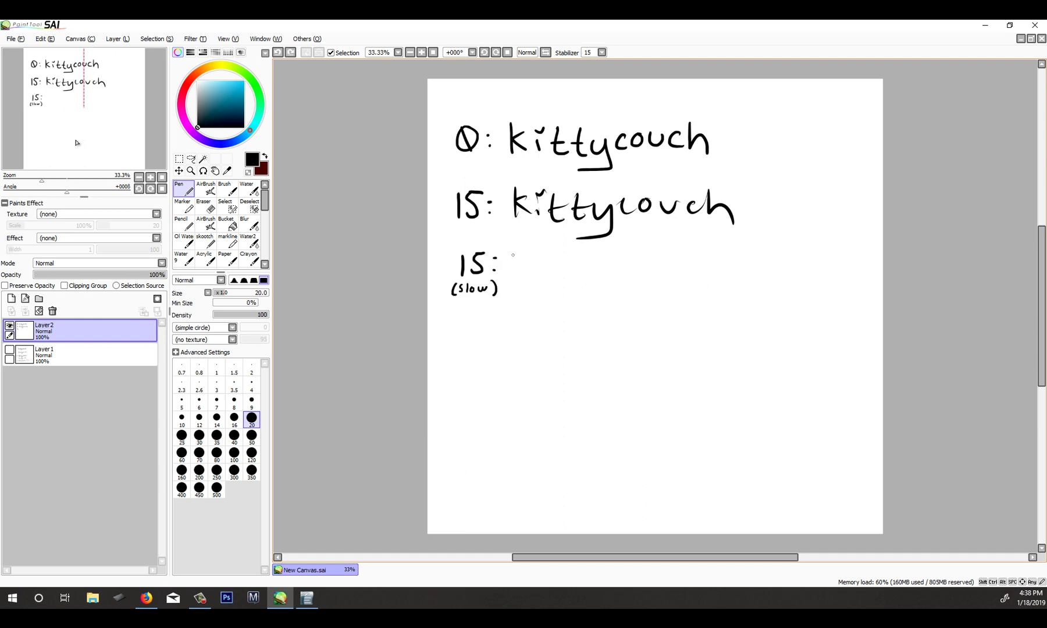
- Write kittycouch slowly on a 15 (slow) row and note the first and third rows look similar
mouse_move(514, 250)
mouse_down()
mouse_move(515, 276)
mouse_move(531, 280)
mouse_move(543, 278)
mouse_move(542, 257)
mouse_up()
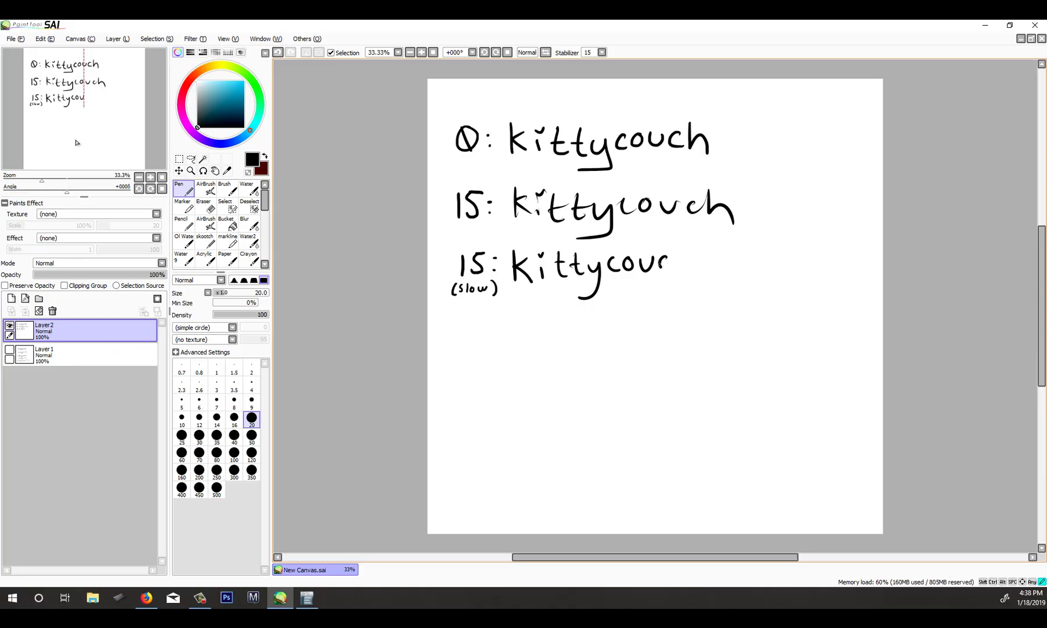
drag(660, 262, 694, 275)
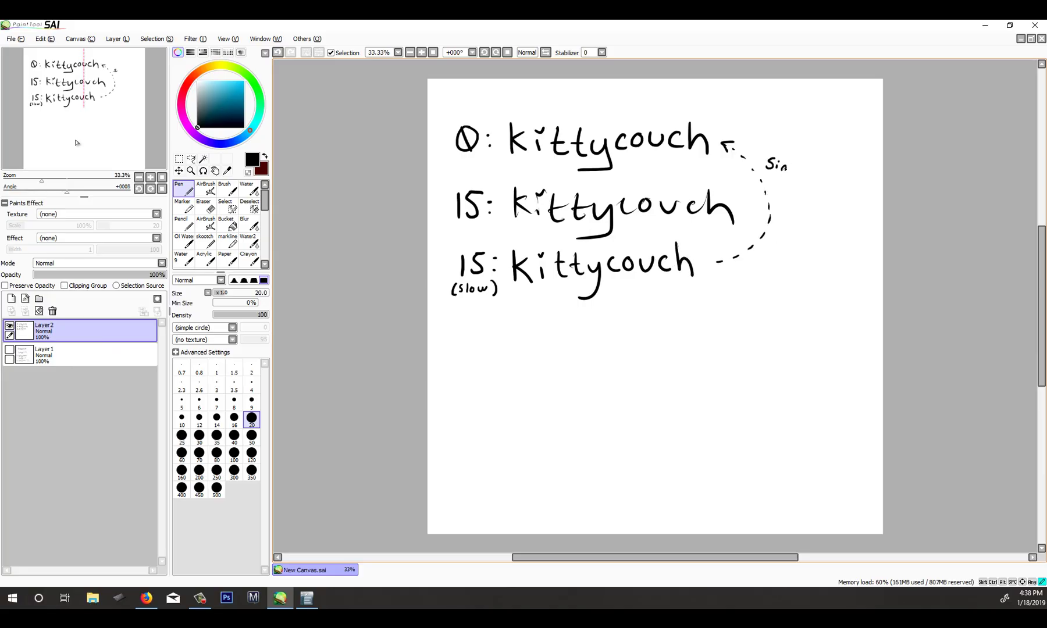
drag(786, 170, 831, 180)
- Undo the Similar! note and arrow, then write kittycouch quickly on the S-1 row
click(827, 188)
key(ctrl+z)
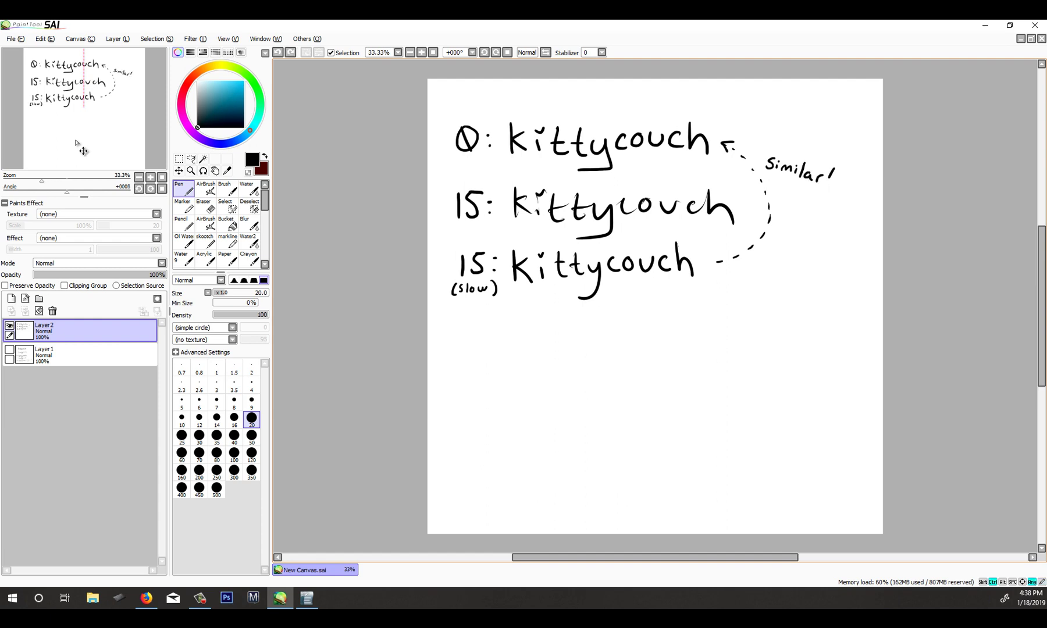
key(ctrl+z)
key(ctrl+z)
key(ctrl+z)
key(ctrl+z)
key(ctrl+z)
key(ctrl+z)
key(ctrl+z)
key(ctrl+z)
key(ctrl+z)
key(ctrl+z)
key(ctrl+z)
key(ctrl+z)
key(ctrl+z)
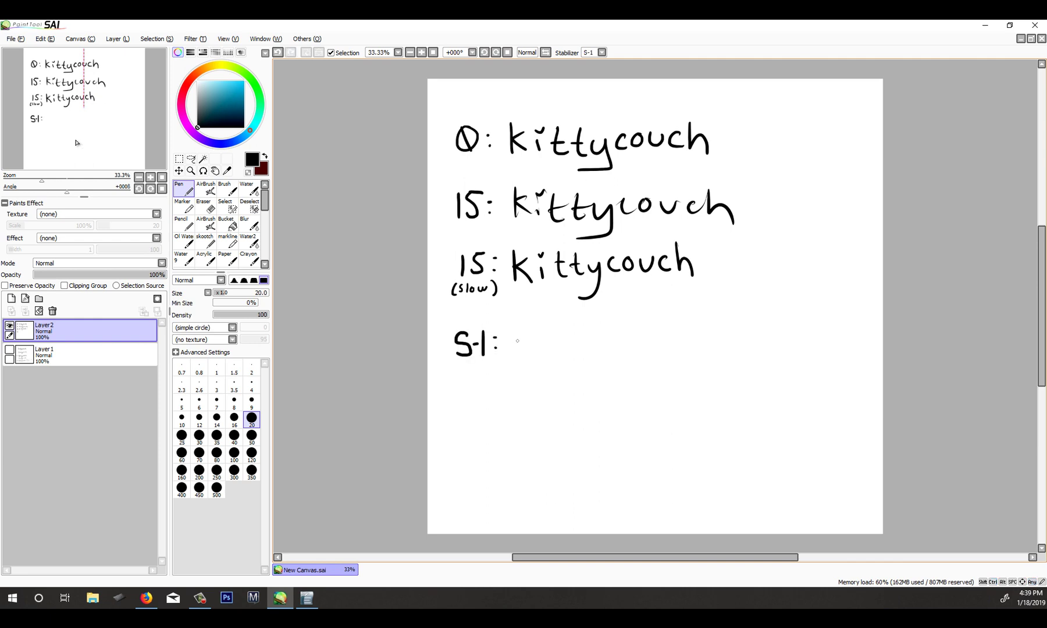
drag(516, 319, 517, 351)
mouse_move(532, 327)
mouse_down()
mouse_move(531, 342)
mouse_move(554, 348)
mouse_move(563, 338)
mouse_up()
click(536, 329)
drag(574, 326, 582, 352)
mouse_move(574, 341)
mouse_down()
mouse_move(592, 335)
mouse_move(597, 348)
mouse_up()
mouse_move(608, 335)
mouse_down()
mouse_move(579, 366)
mouse_move(628, 331)
mouse_move(679, 342)
mouse_up()
mouse_move(695, 312)
mouse_down()
mouse_move(693, 336)
mouse_move(711, 343)
mouse_up()
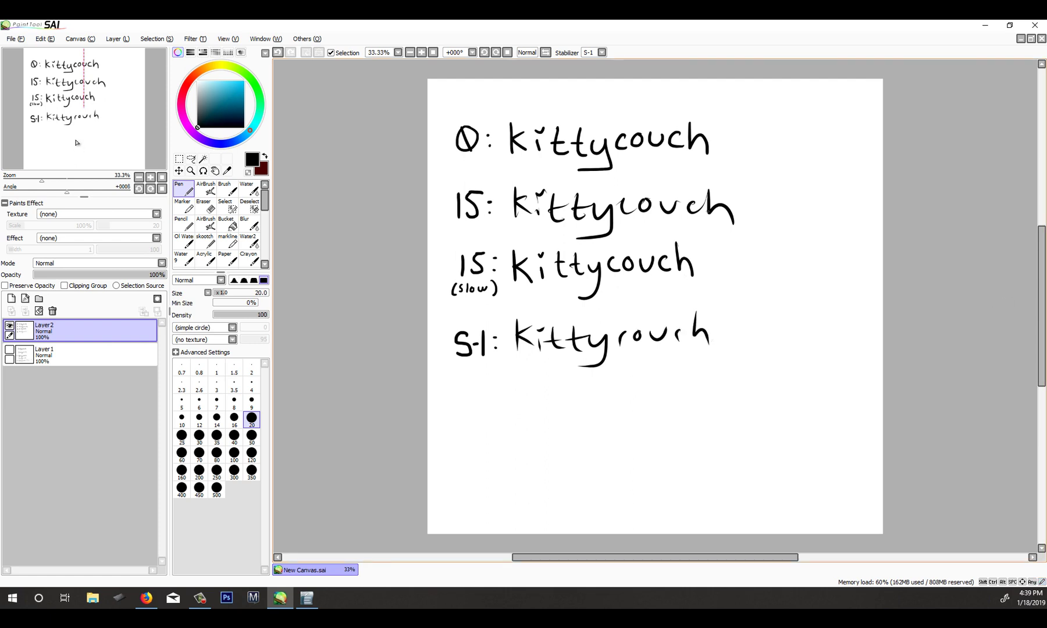
- Label the S-1 (slow) row and begin writing kittycouch slowly
drag(472, 383, 456, 408)
drag(472, 395, 478, 396)
drag(480, 381, 483, 410)
drag(498, 388, 498, 401)
drag(458, 416, 494, 427)
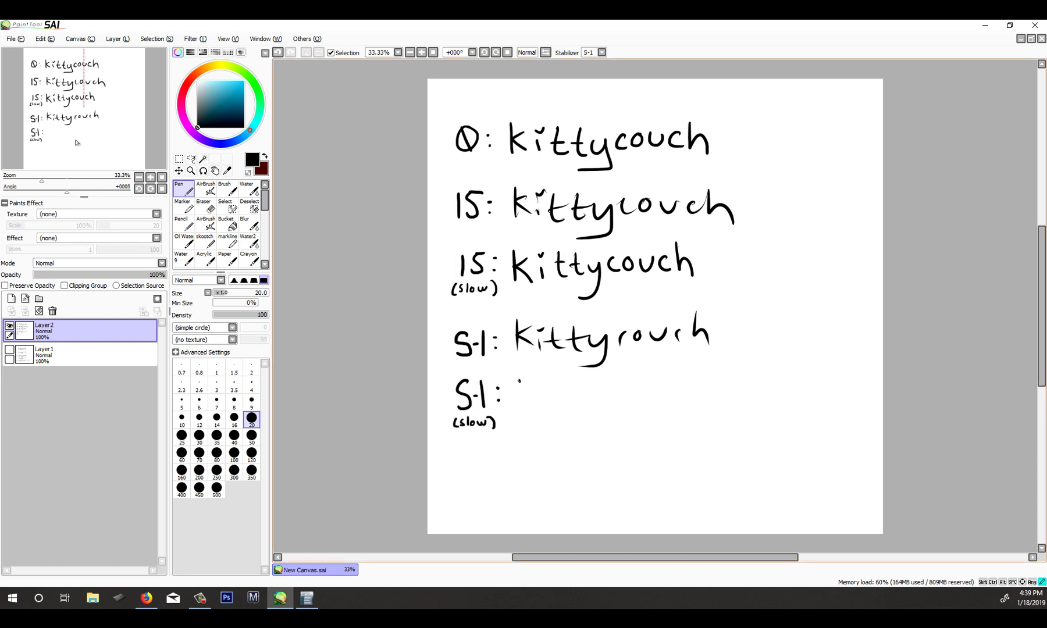
mouse_move(520, 379)
mouse_down()
mouse_move(521, 414)
mouse_move(519, 401)
mouse_up()
mouse_move(519, 400)
mouse_down()
mouse_move(535, 417)
mouse_move(546, 391)
mouse_move(563, 416)
mouse_move(558, 405)
mouse_move(580, 410)
mouse_up()
- Finish the slow row with the two t's and 'ycouch'
drag(563, 402, 587, 412)
drag(597, 398, 580, 428)
drag(631, 391, 631, 403)
drag(638, 391, 639, 392)
drag(647, 391, 659, 391)
drag(669, 391, 667, 403)
mouse_move(673, 381)
mouse_down()
mouse_move(673, 401)
mouse_move(689, 402)
mouse_up()
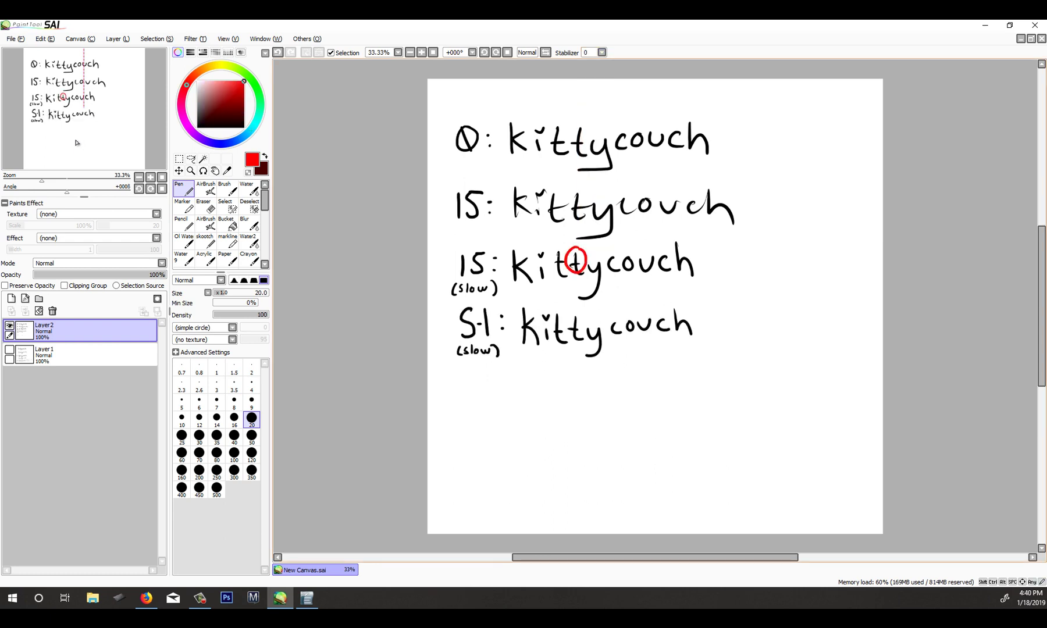
- Circle differing letters on the 15 (slow) and S-1 (slow) rows in red, then undo some circles
mouse_move(559, 246)
mouse_down()
mouse_move(551, 258)
mouse_move(562, 247)
mouse_up()
drag(672, 250, 674, 252)
mouse_move(659, 315)
mouse_down()
mouse_move(657, 326)
mouse_move(663, 311)
mouse_up()
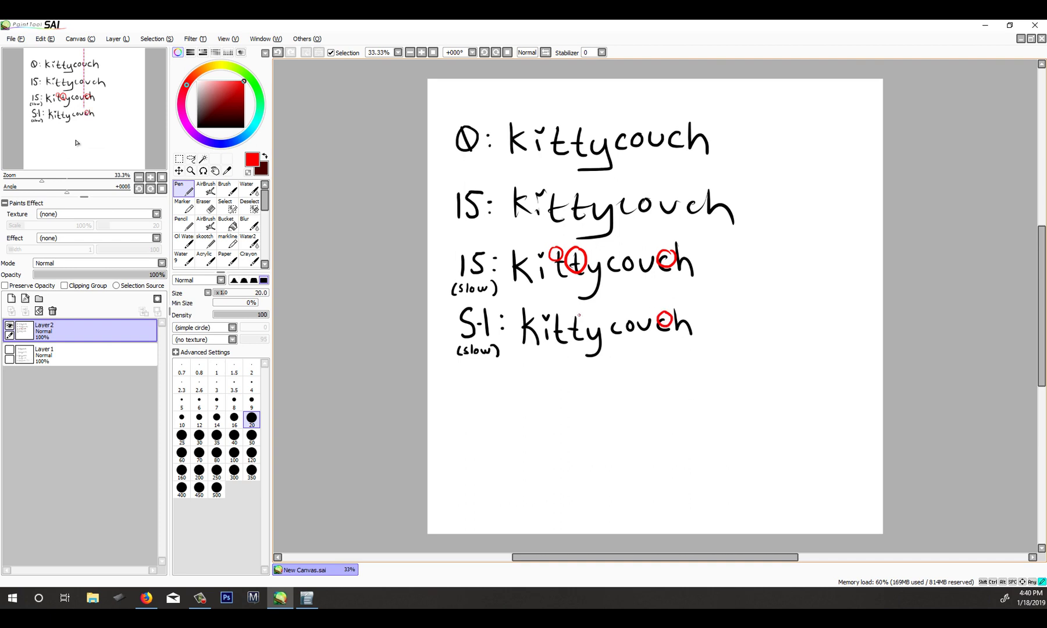
mouse_move(579, 313)
mouse_down()
mouse_move(545, 321)
mouse_move(560, 309)
mouse_up()
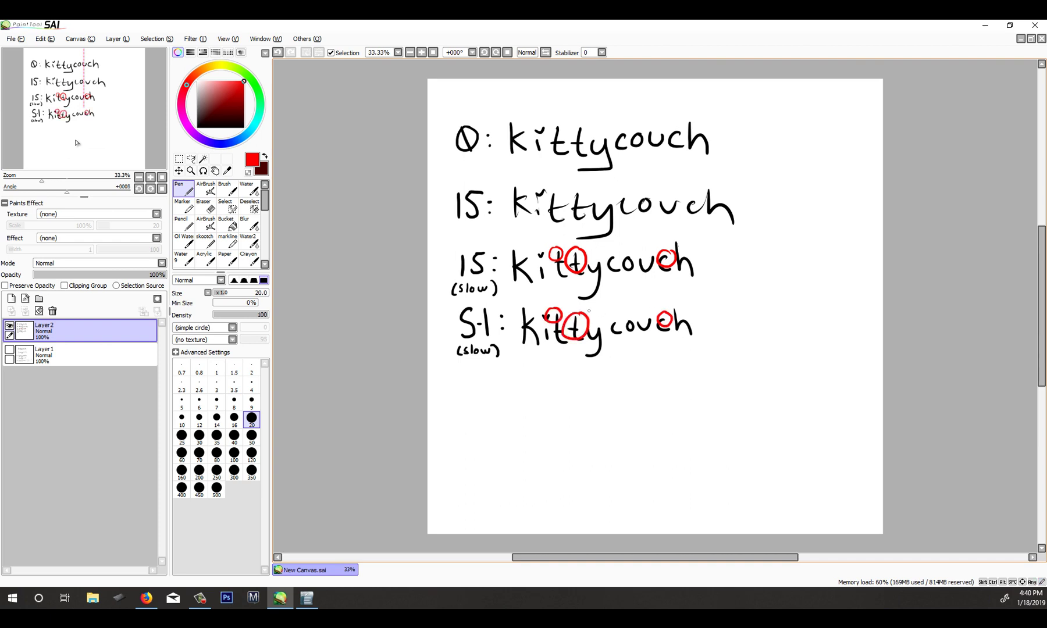
key(ctrl)
key(ctrl+z)
key(ctrl+z)
key(ctrl+z)
key(ctrl+z)
key(ctrl+z)
key(ctrl+z)
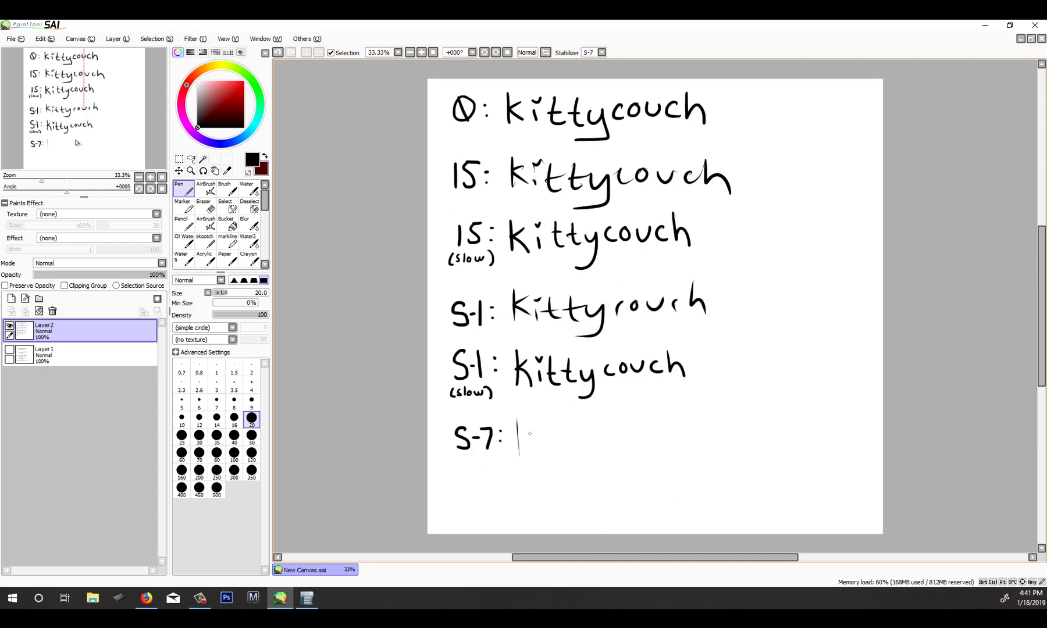
- Write a quick kittycouch on the S-7 row, reset the stabilizer to 0, and sketch a sample head
mouse_move(530, 433)
mouse_down()
mouse_move(575, 437)
mouse_move(589, 466)
mouse_move(640, 434)
mouse_move(652, 442)
mouse_up()
drag(667, 413, 682, 453)
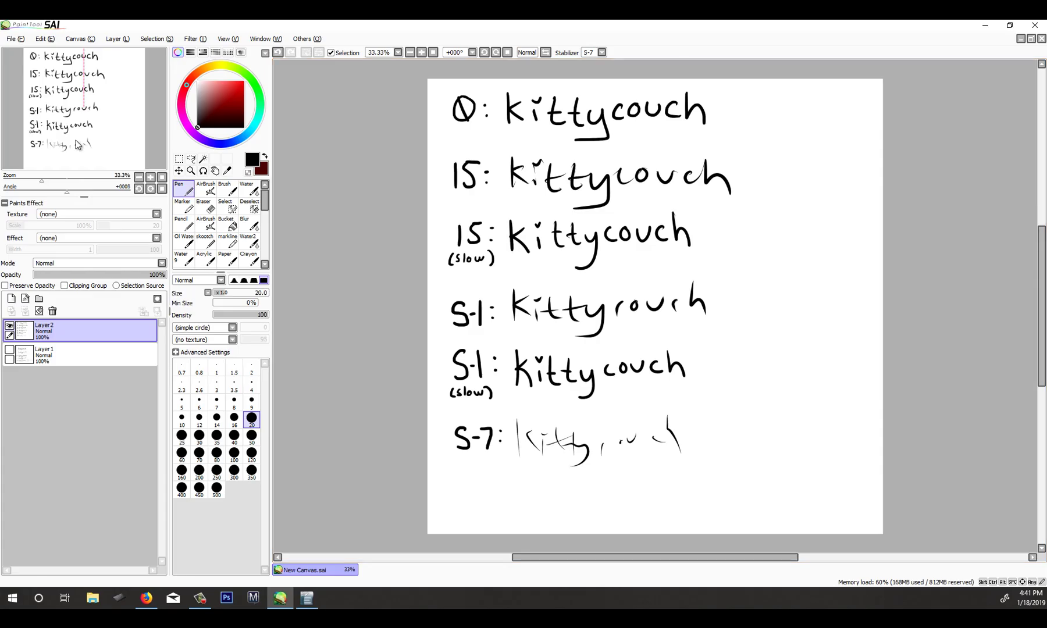
click(602, 53)
click(602, 52)
click(602, 53)
click(586, 62)
mouse_move(722, 408)
mouse_down()
mouse_move(754, 410)
mouse_move(738, 430)
mouse_move(752, 399)
mouse_up()
drag(754, 399, 759, 394)
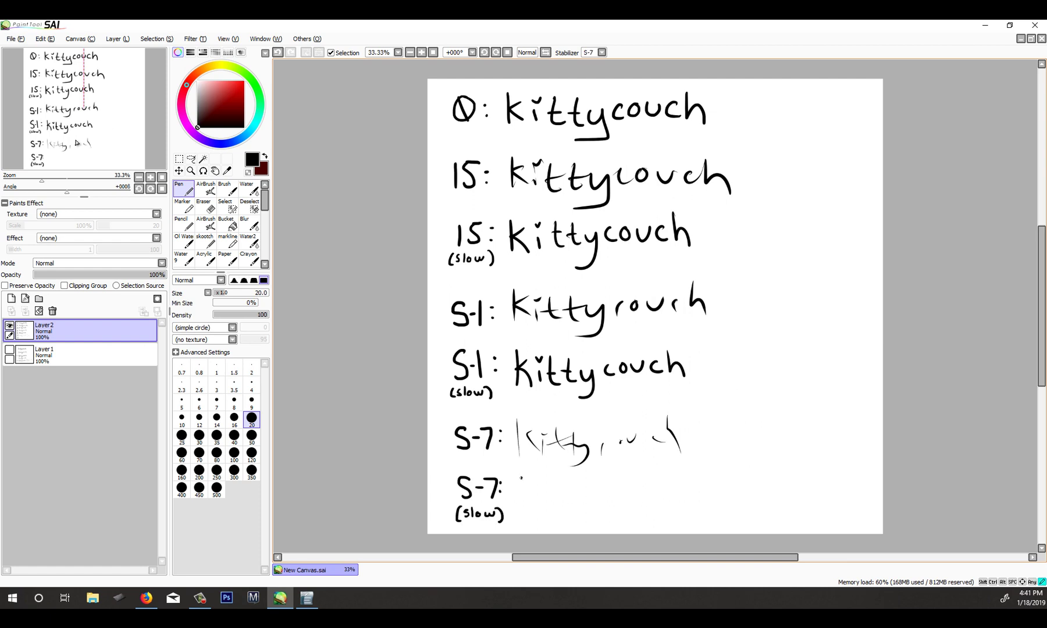
- Write kittycouch on the S-7 slow and very slow rows, undoing a stray stroke
mouse_move(521, 477)
mouse_down()
mouse_move(524, 508)
mouse_move(531, 484)
mouse_move(536, 507)
mouse_move(553, 483)
mouse_move(573, 506)
mouse_move(553, 496)
mouse_move(567, 494)
mouse_up()
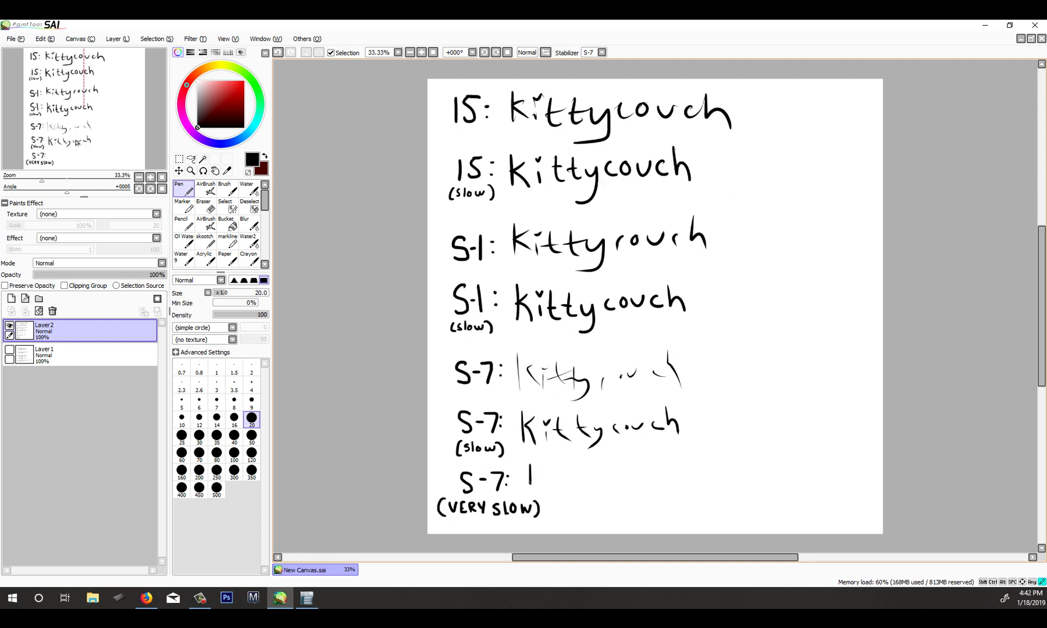
mouse_move(530, 484)
mouse_down()
mouse_move(531, 494)
mouse_move(540, 468)
mouse_move(541, 493)
mouse_move(550, 484)
mouse_move(550, 493)
mouse_move(550, 471)
mouse_move(568, 499)
mouse_up()
key(ctrl+z)
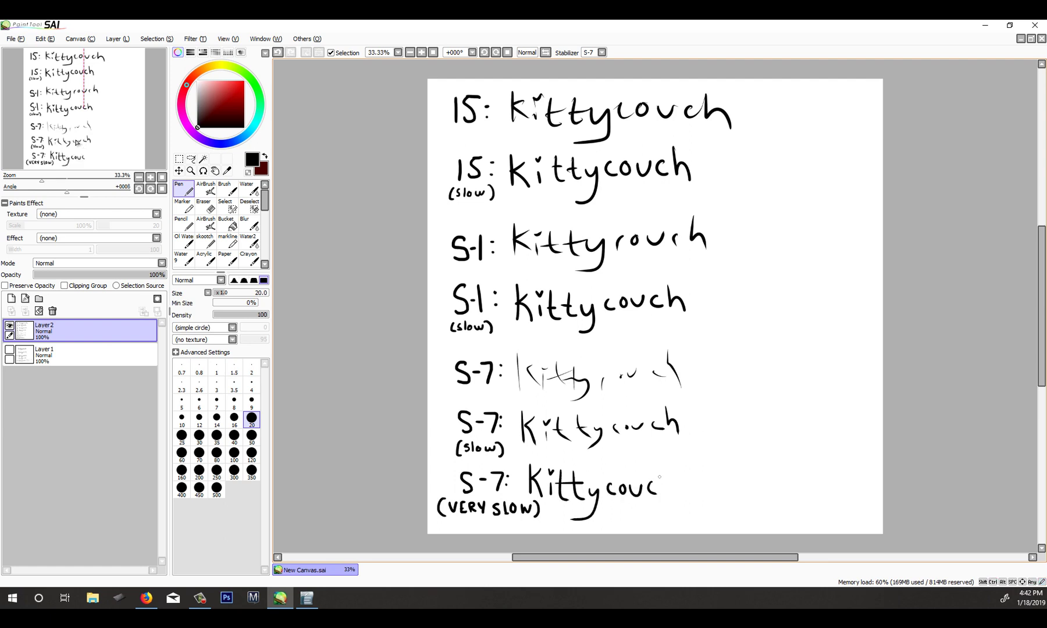
drag(657, 470, 671, 495)
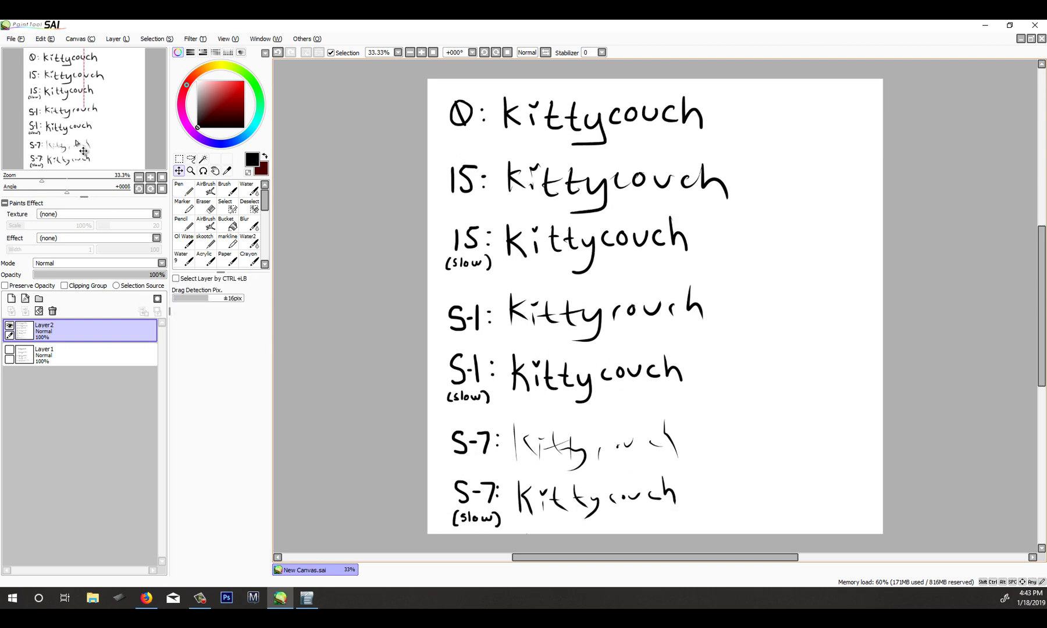
- With the pen, sketch the bun-haired sample head with guides, eyes and hair bun, then begin a second head
key(n)
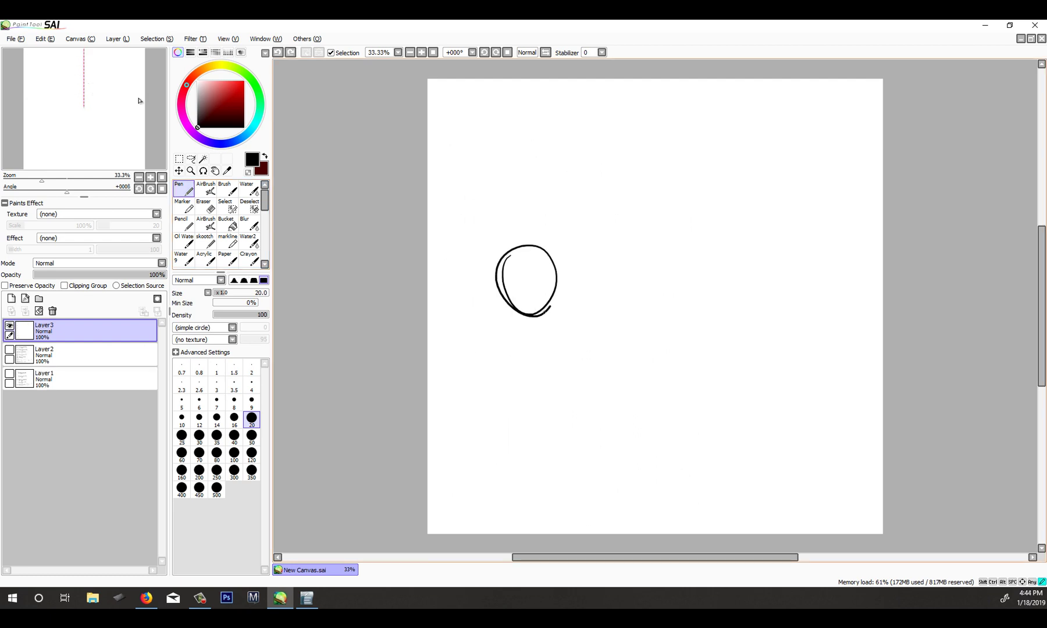
mouse_move(514, 249)
mouse_down()
mouse_move(510, 307)
mouse_move(528, 312)
mouse_up()
mouse_move(502, 288)
mouse_down()
mouse_move(559, 285)
mouse_move(517, 276)
mouse_move(518, 292)
mouse_up()
drag(533, 279, 545, 280)
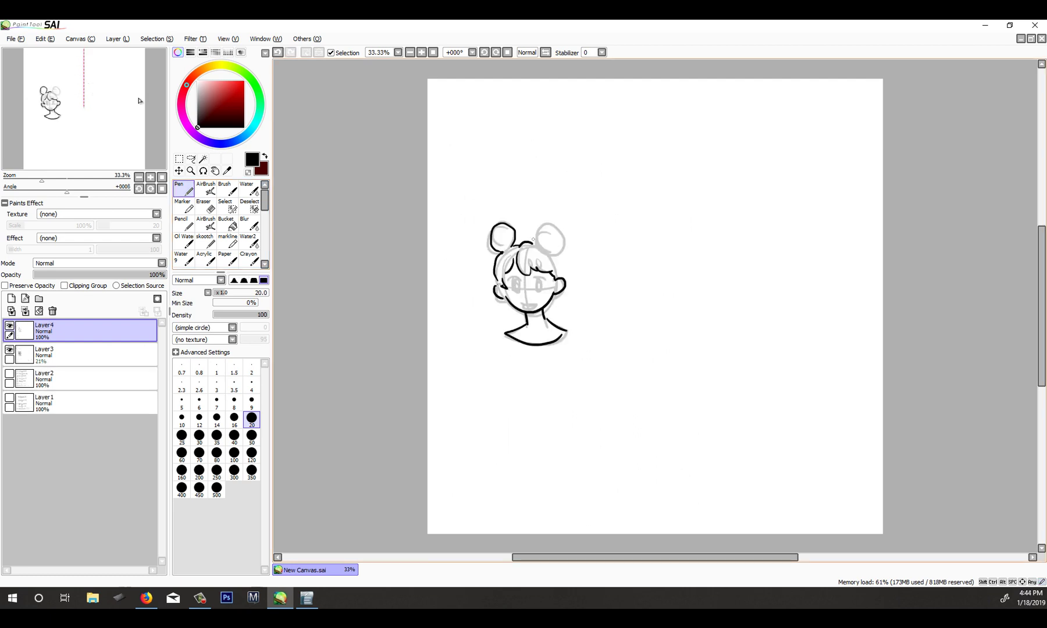
mouse_move(536, 246)
mouse_down()
mouse_move(559, 227)
mouse_move(551, 257)
mouse_up()
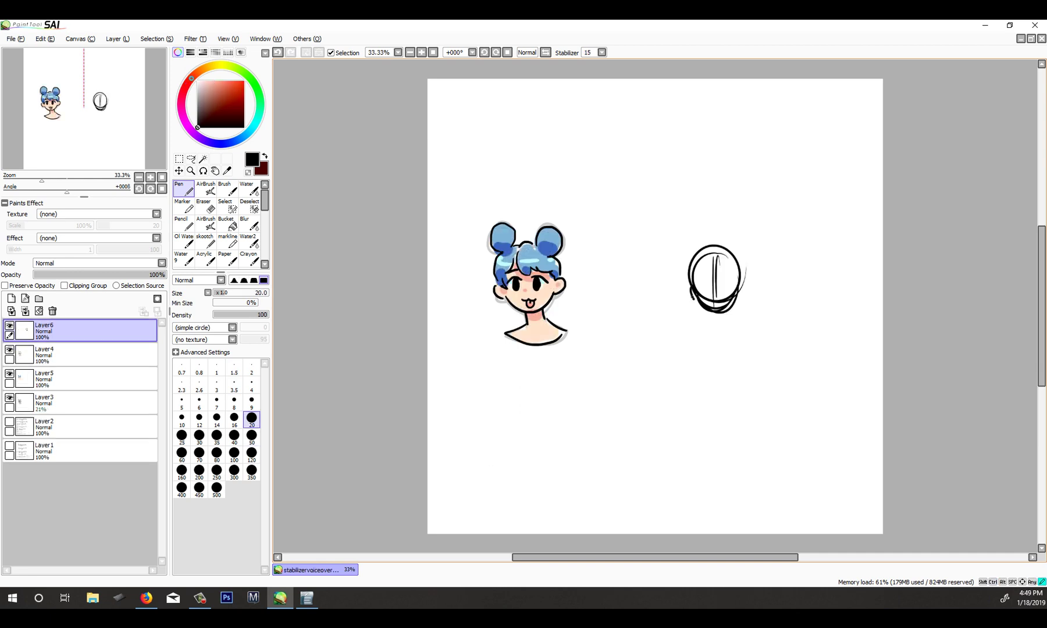
mouse_move(689, 282)
mouse_down()
mouse_move(692, 300)
mouse_move(746, 295)
mouse_up()
- Add the neck and eye to the right head and colour its hair and buns blue
drag(709, 308, 709, 326)
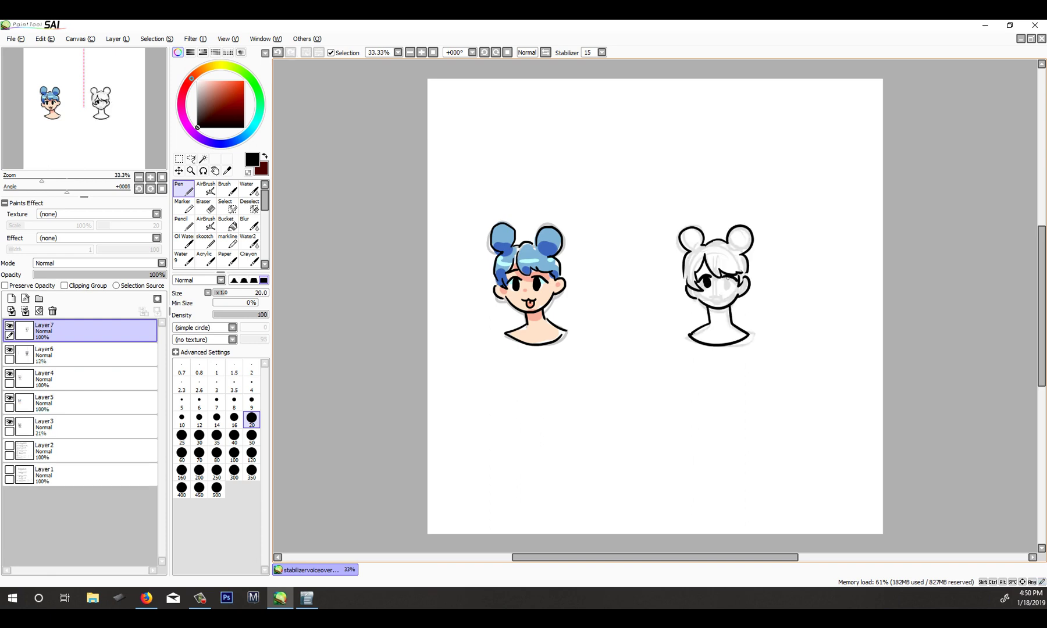
drag(726, 275, 724, 285)
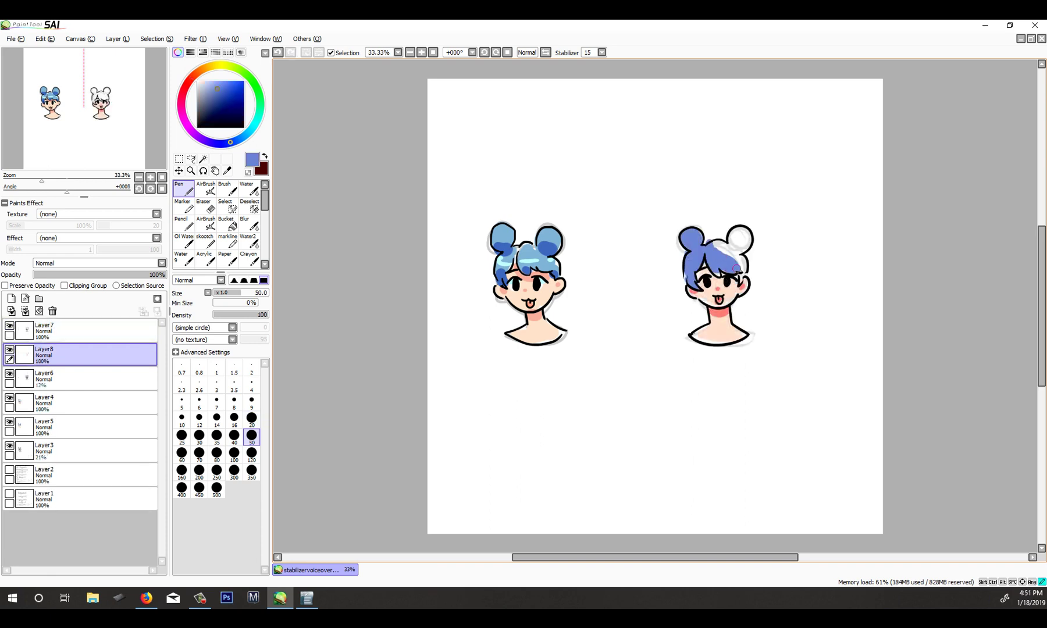
mouse_move(739, 244)
mouse_down()
mouse_move(721, 263)
mouse_move(745, 250)
mouse_move(740, 232)
mouse_move(742, 279)
mouse_move(741, 259)
mouse_up()
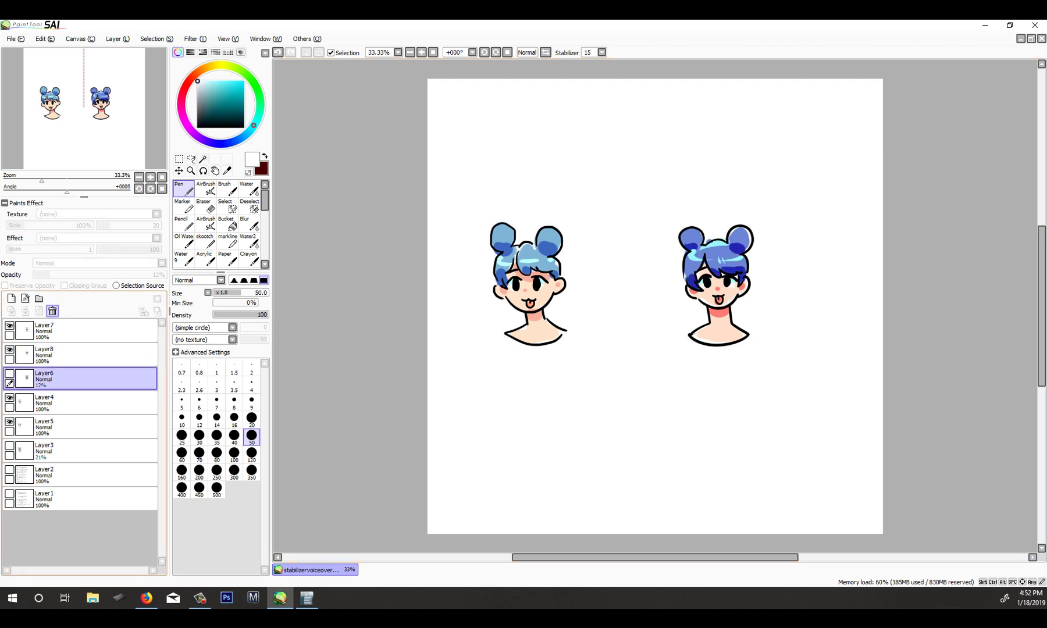
- Create layer set Set1 and move Layer7 and the other head layers into it
click(81, 331)
click(39, 298)
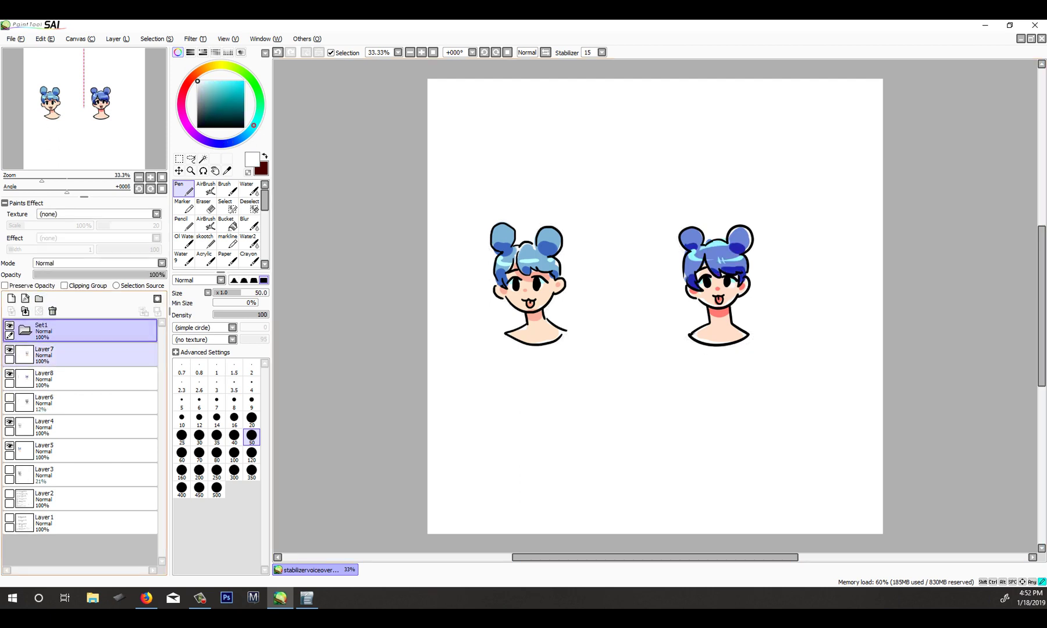
drag(82, 354, 81, 331)
drag(82, 378, 81, 451)
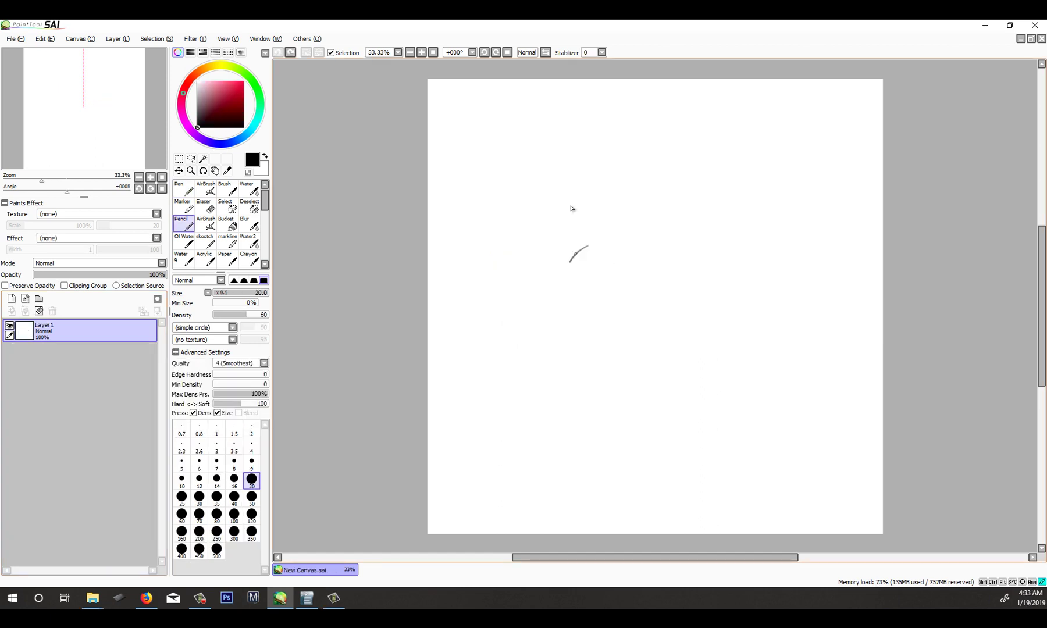
- On the new canvas, complete the pencil head circle and undo a trial jaw line
mouse_move(588, 246)
mouse_down()
mouse_move(566, 256)
mouse_move(557, 311)
mouse_move(590, 355)
mouse_up()
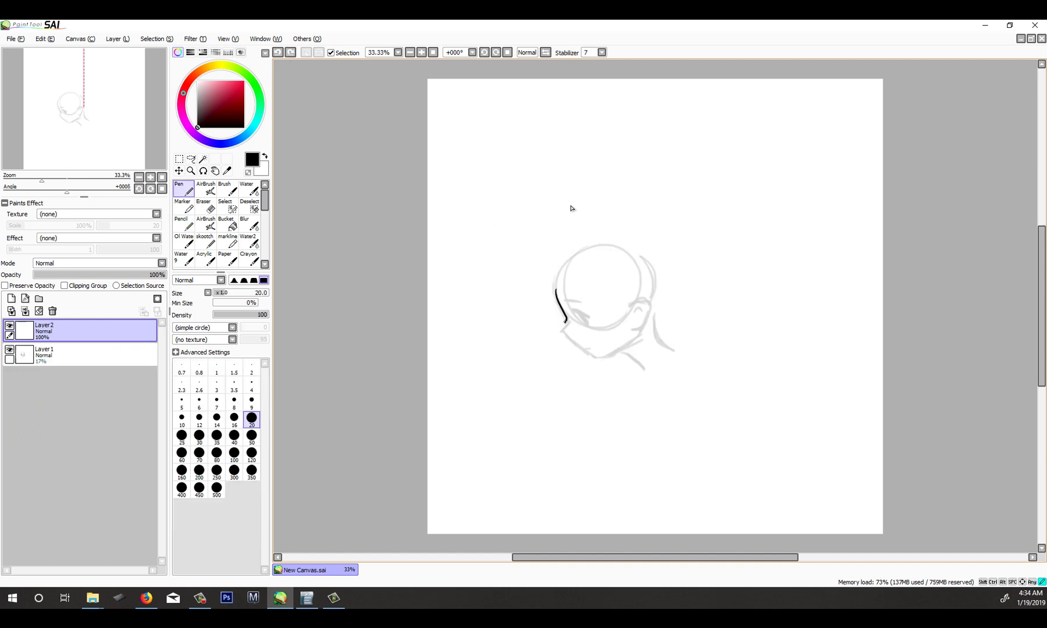
mouse_move(561, 323)
mouse_down()
mouse_move(596, 359)
mouse_move(636, 342)
mouse_move(635, 320)
mouse_up()
key(ctrl+z)
key(ctrl+z)
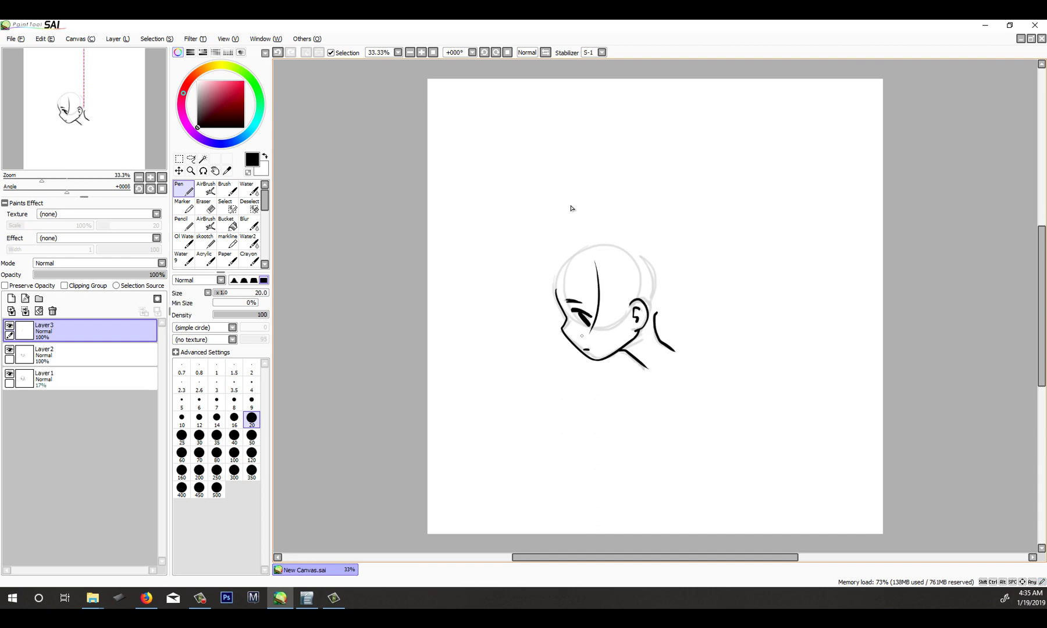
- Ink the tilted head's hair strands, redoing the chin-side strand and the curved strand over the eye
mouse_move(589, 335)
mouse_down()
mouse_move(622, 294)
mouse_move(613, 334)
mouse_up()
key(ctrl+z)
drag(626, 292, 613, 331)
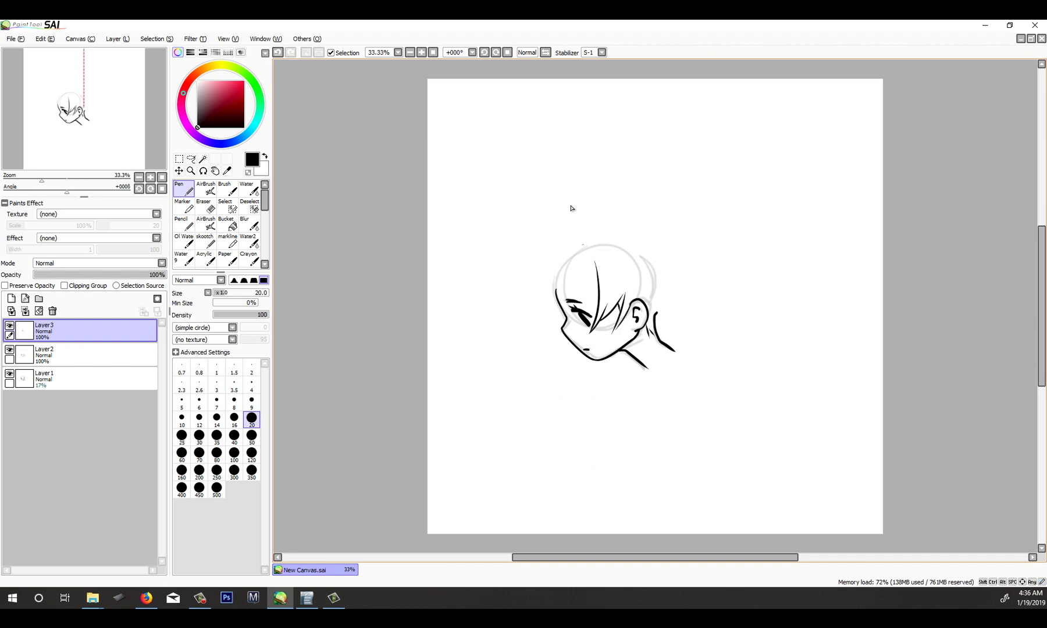
drag(562, 267, 600, 303)
key(ctrl+z)
drag(563, 268, 596, 304)
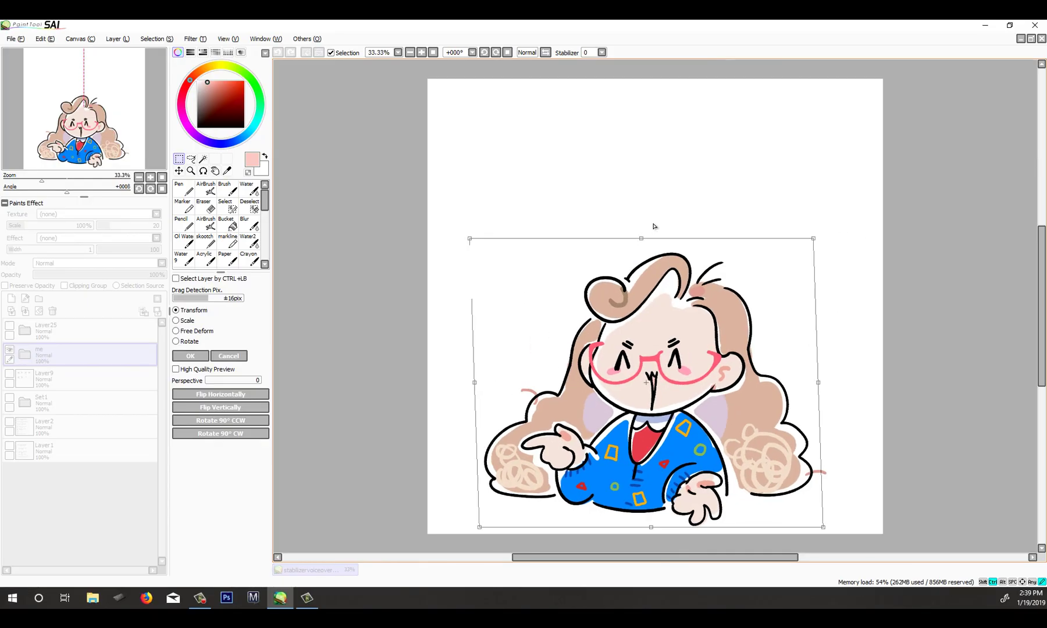
- Stretch the self-portrait upward and skew it toward the left with the transform handles
mouse_move(655, 227)
mouse_down()
mouse_move(561, 243)
mouse_move(568, 250)
mouse_move(645, 157)
mouse_move(686, 221)
mouse_up()
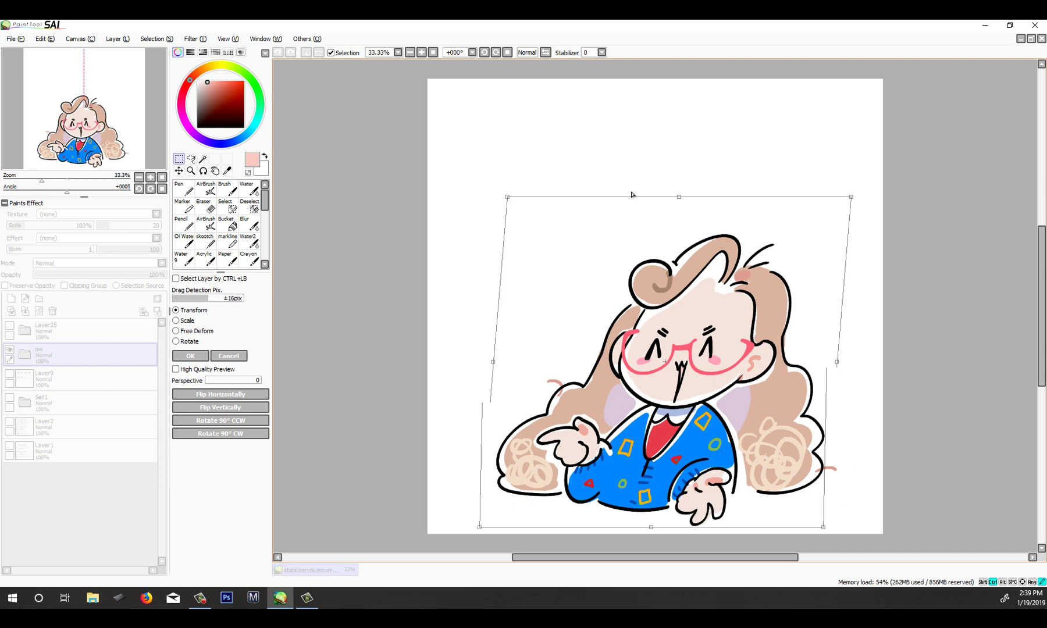
drag(632, 195, 584, 211)
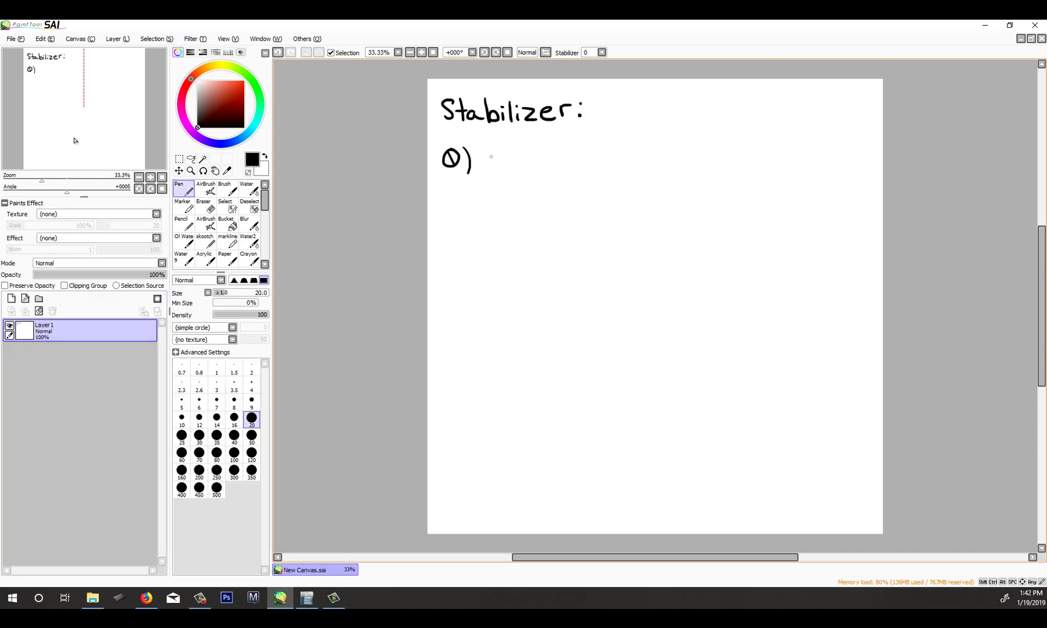
- Handwrite 'fast' and 'Sketchy' after the 0) entry, redoing the first strokes
mouse_move(476, 172)
mouse_down()
mouse_move(518, 164)
mouse_move(501, 207)
mouse_up()
key(ctrl+z)
mouse_move(480, 174)
mouse_down()
mouse_move(498, 206)
mouse_move(524, 164)
mouse_move(530, 173)
mouse_move(498, 209)
mouse_move(504, 182)
mouse_move(536, 165)
mouse_move(545, 184)
mouse_up()
key(ctrl+z)
key(ctrl+z)
mouse_move(556, 150)
mouse_down()
mouse_move(554, 186)
mouse_move(570, 153)
mouse_up()
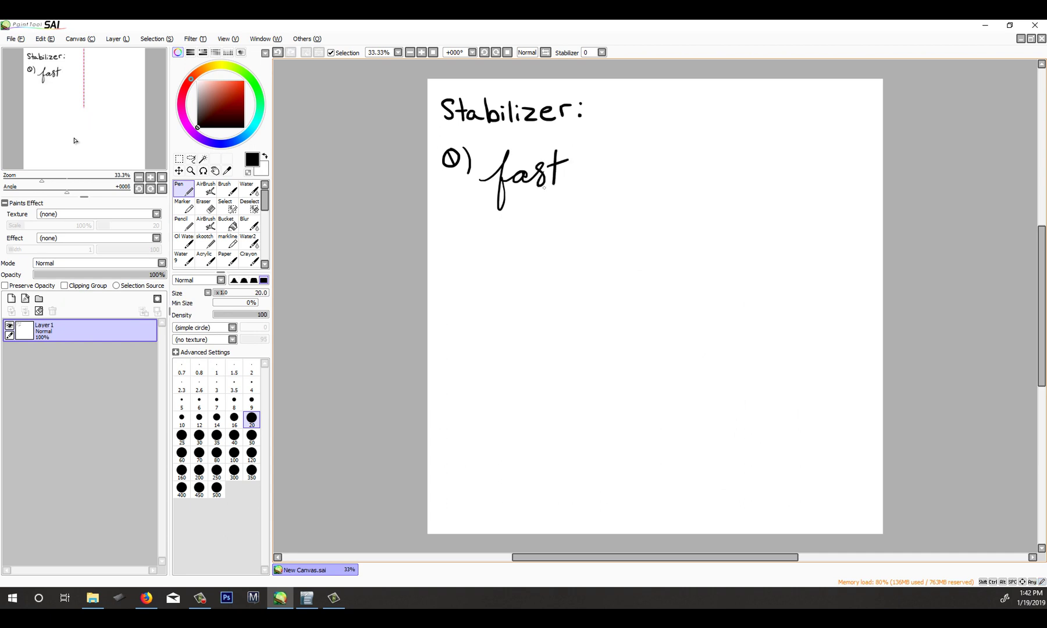
mouse_move(586, 185)
mouse_down()
mouse_move(602, 170)
mouse_move(621, 224)
mouse_move(621, 169)
mouse_move(635, 193)
mouse_move(630, 232)
mouse_move(599, 249)
mouse_up()
- Write '15) Smooth clear!' and undo the extra 'Slow + tails' note
mouse_move(722, 148)
mouse_down()
mouse_move(736, 171)
mouse_move(758, 164)
mouse_move(774, 140)
mouse_move(762, 170)
mouse_move(758, 151)
mouse_move(787, 135)
mouse_up()
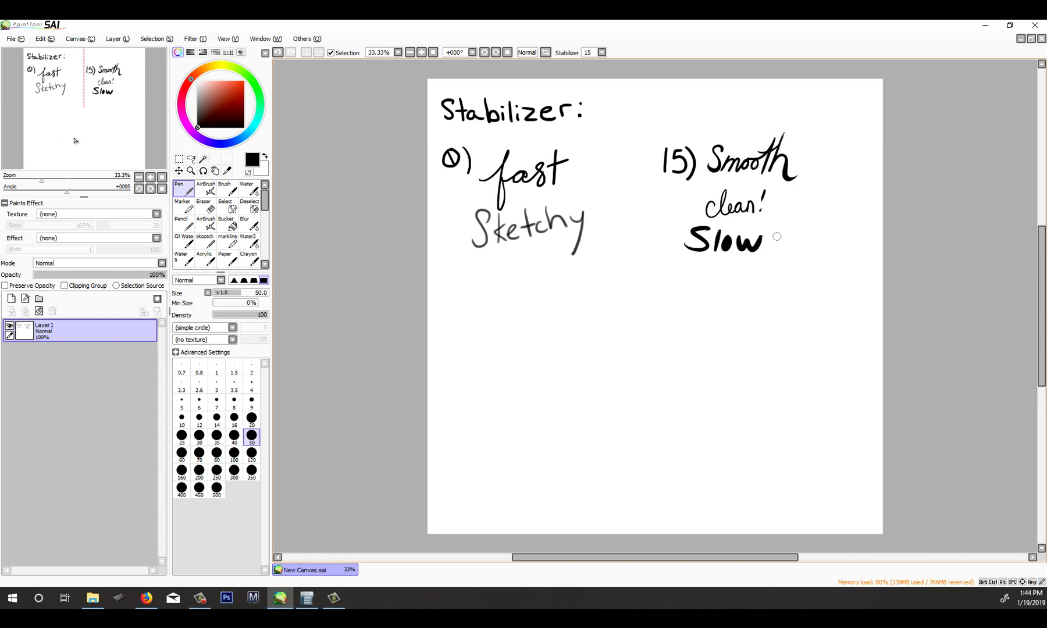
drag(782, 223, 781, 245)
mouse_move(773, 236)
mouse_down()
mouse_move(805, 228)
mouse_move(806, 248)
mouse_up()
mouse_move(796, 237)
mouse_down()
mouse_move(827, 242)
mouse_move(833, 215)
mouse_move(838, 246)
mouse_move(852, 227)
mouse_move(850, 248)
mouse_up()
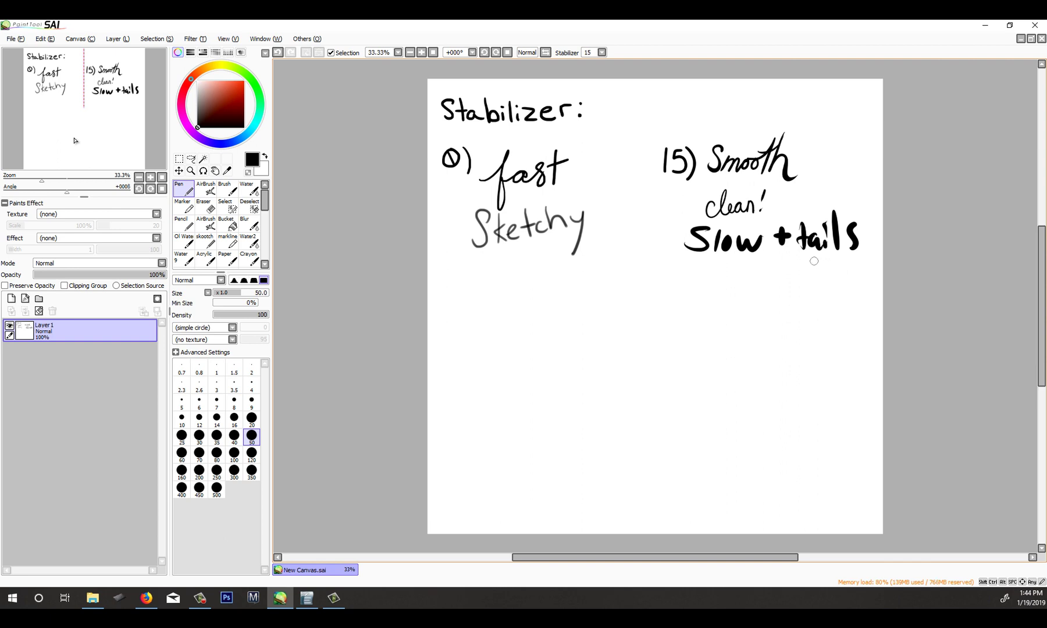
key(ctrl+z)
key(ctrl+z)
key(ctrl+z)
key(ctrl+z)
key(ctrl+z)
key(ctrl+z)
key(ctrl+z)
key(ctrl+z)
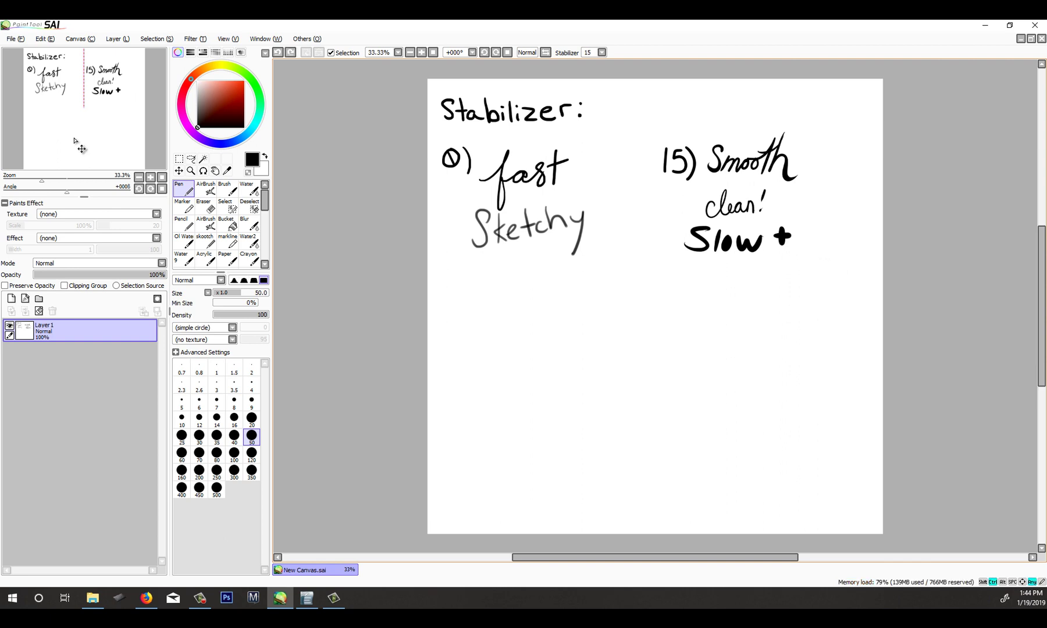
key(ctrl+z)
key(ctrl+z)
key(ctrl+z)
click(601, 52)
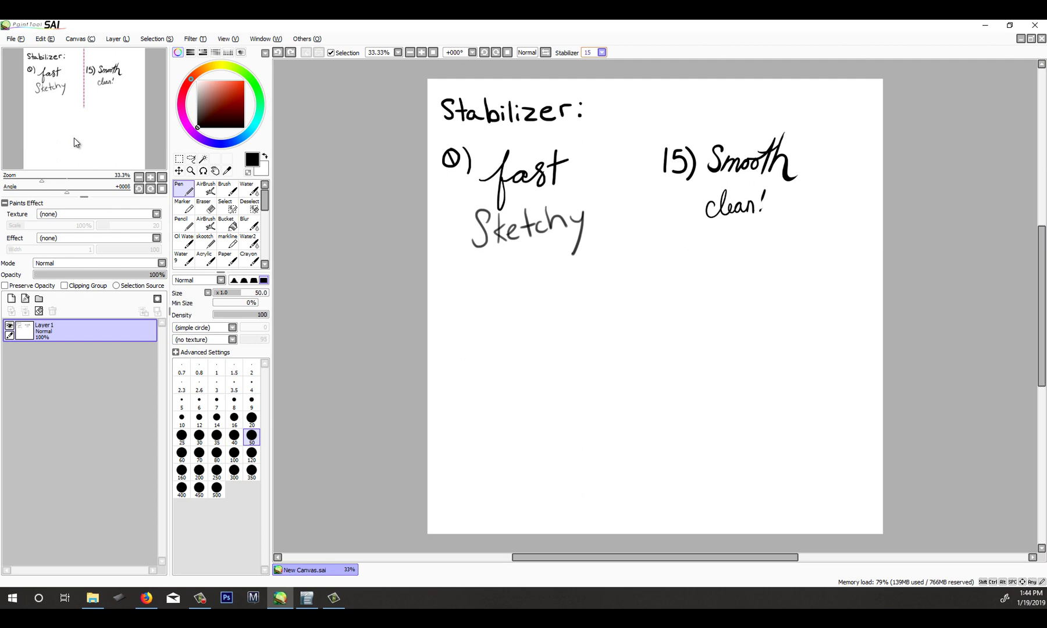
- At brush size 20, write 'S-1) Smooth' below the 15 entry
click(251, 417)
drag(468, 313, 457, 334)
drag(475, 314, 479, 333)
drag(490, 309, 492, 338)
mouse_move(525, 310)
mouse_down()
mouse_move(515, 332)
mouse_move(533, 323)
mouse_move(541, 335)
mouse_move(549, 327)
mouse_move(572, 334)
mouse_move(568, 313)
mouse_move(595, 329)
mouse_up()
key(ctrl+z)
- Add '+ no tail!!' and 'Funky lines' under the S-1 note
click(251, 435)
mouse_move(498, 381)
mouse_down()
mouse_move(490, 421)
mouse_move(501, 401)
mouse_up()
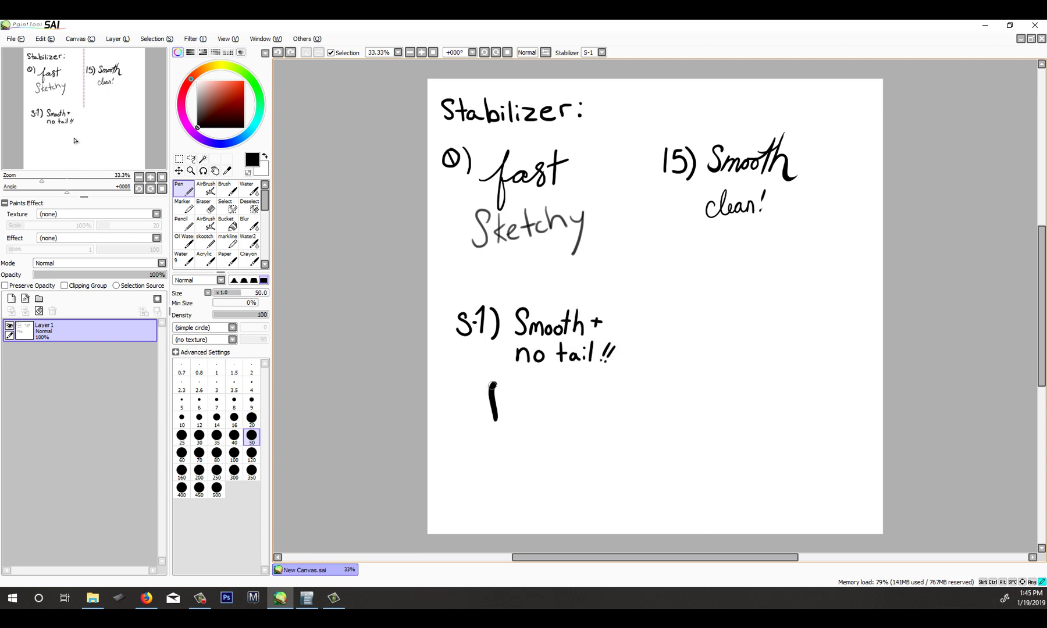
mouse_move(508, 398)
mouse_down()
mouse_move(513, 408)
mouse_move(567, 407)
mouse_up()
drag(581, 397, 592, 431)
drag(501, 437, 504, 464)
click(514, 440)
mouse_move(514, 448)
mouse_down()
mouse_move(517, 462)
mouse_move(576, 452)
mouse_up()
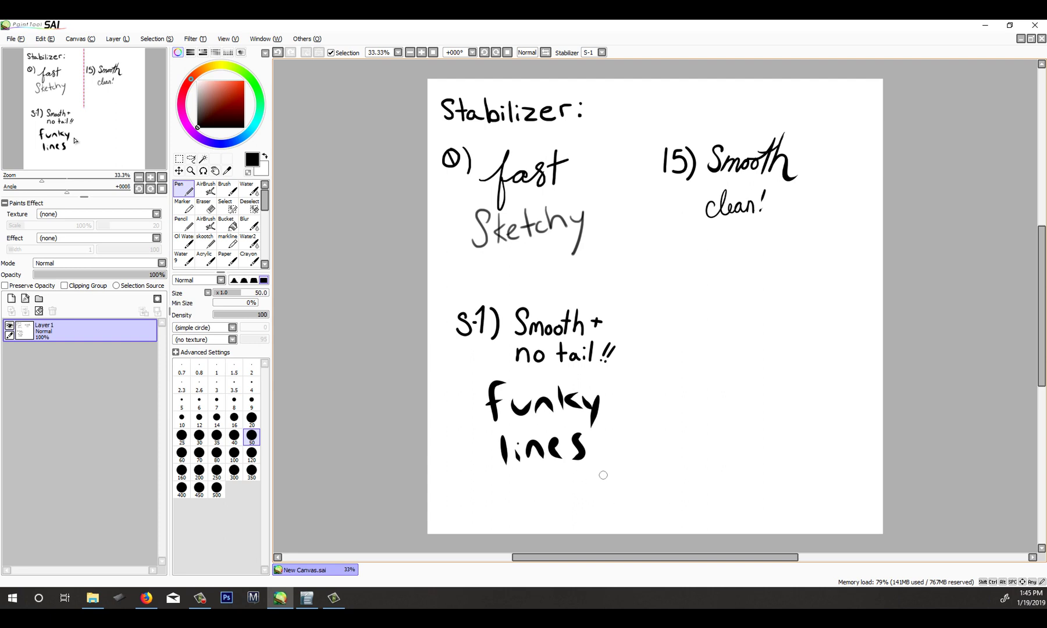
- Draw a round smiley face under 'S-7)' and hatch scribbles beside it
drag(765, 350, 785, 350)
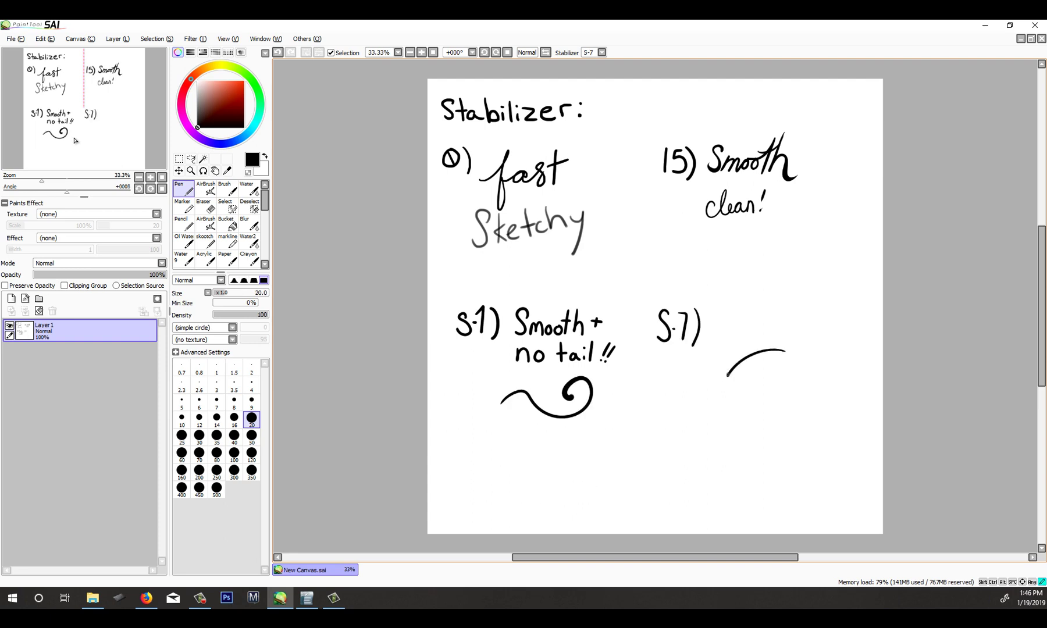
mouse_move(727, 375)
mouse_down()
mouse_move(746, 419)
mouse_move(797, 415)
mouse_up()
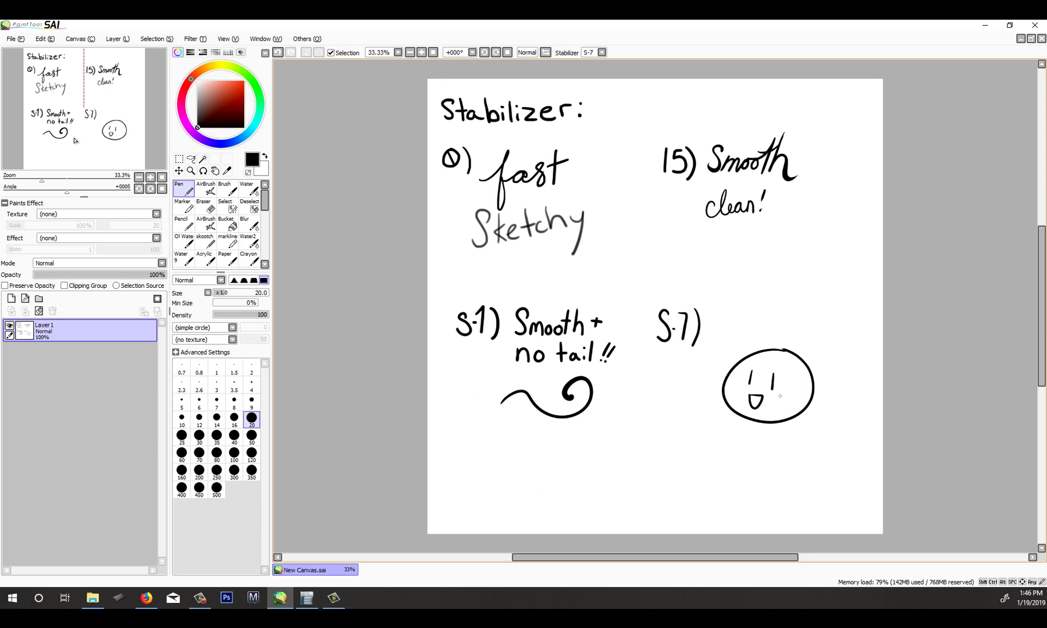
mouse_move(765, 298)
mouse_down()
mouse_move(720, 339)
mouse_move(779, 323)
mouse_move(750, 333)
mouse_up()
mouse_move(777, 296)
mouse_down()
mouse_move(764, 335)
mouse_move(777, 319)
mouse_up()
mouse_move(754, 314)
mouse_down()
mouse_move(805, 316)
mouse_move(772, 323)
mouse_move(790, 333)
mouse_up()
drag(807, 307, 795, 345)
mouse_move(819, 306)
mouse_down()
mouse_move(782, 332)
mouse_move(832, 314)
mouse_up()
- Add one more hatch stroke beside the S-7 entry
mouse_move(822, 303)
mouse_down()
mouse_move(798, 342)
mouse_move(780, 340)
mouse_up()
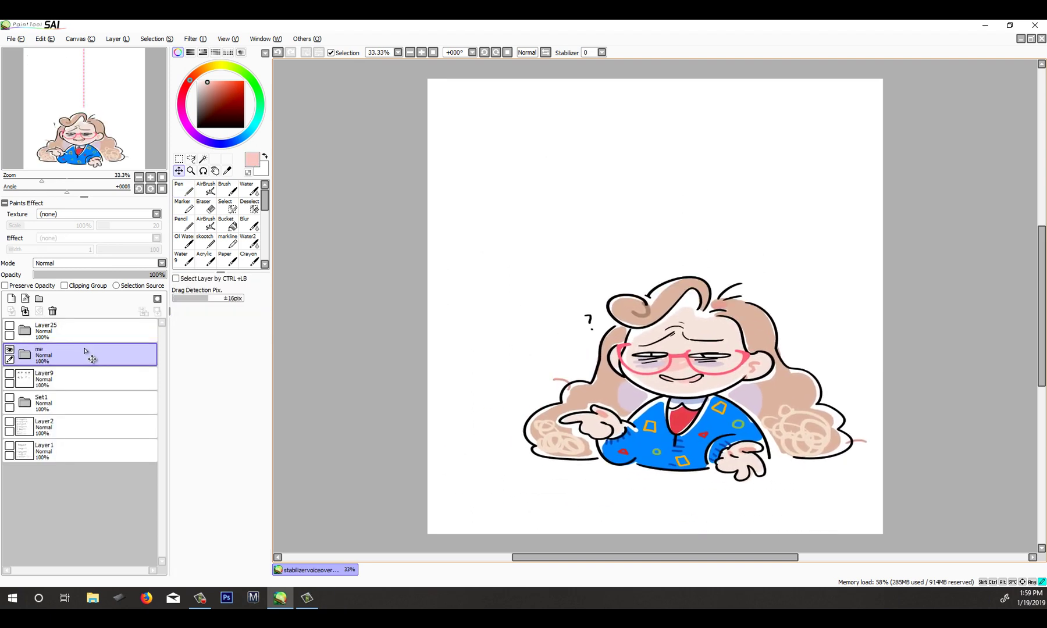